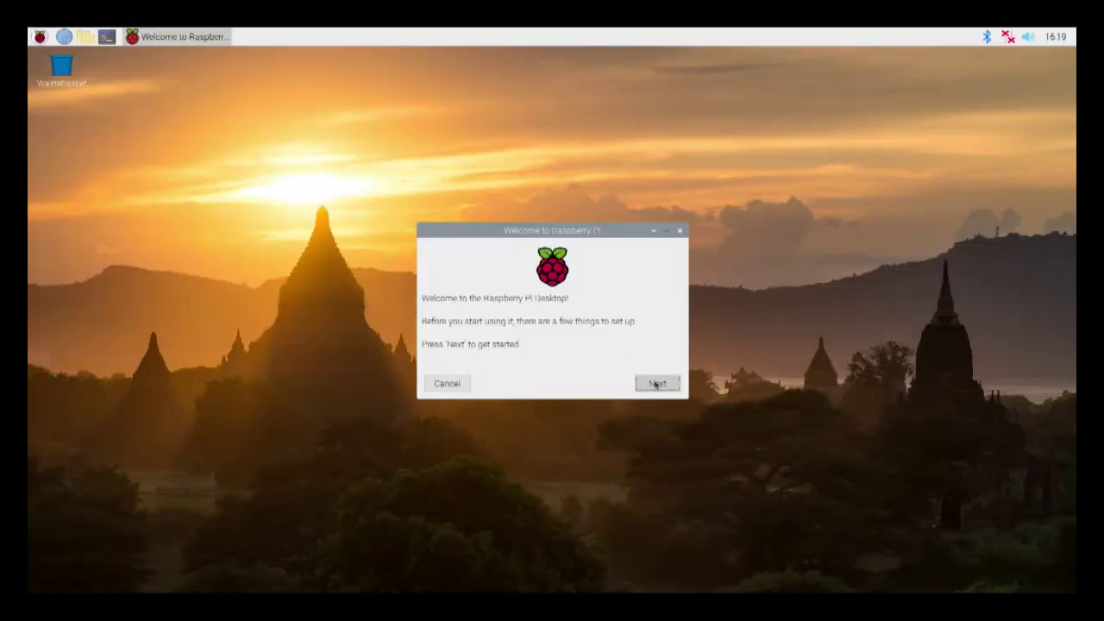
# Start the Welcome to Raspberry Pi wizard from its first page
pyautogui.click(657, 384)
# Set country United States and timezone Los Angeles, with English language and US keyboard
pyautogui.click(656, 295)
pyautogui.click(638, 319)
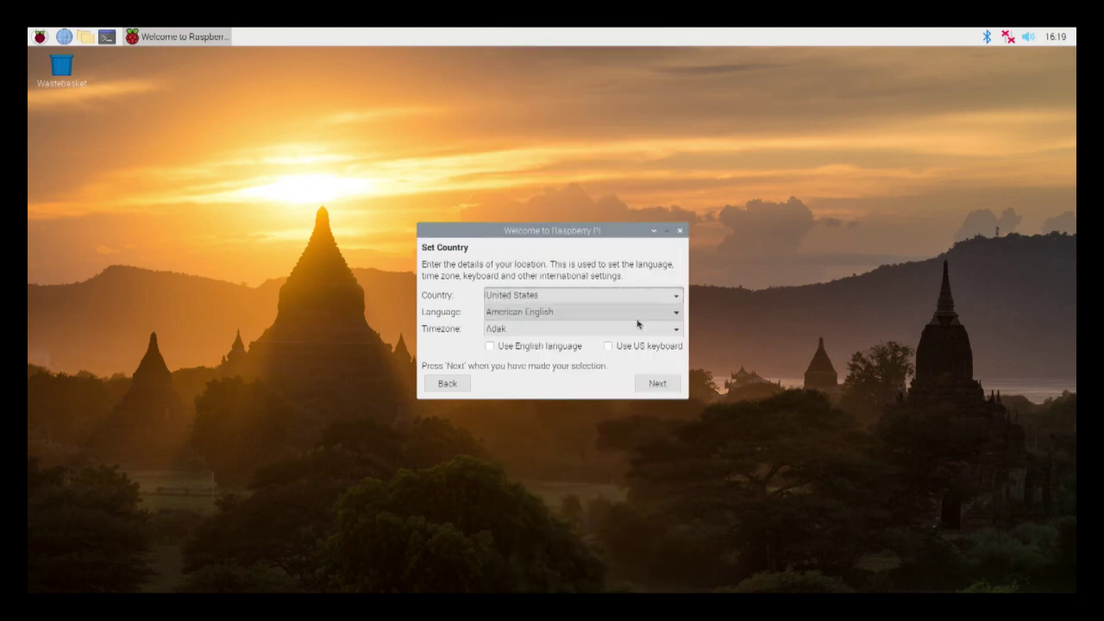
pyautogui.click(670, 328)
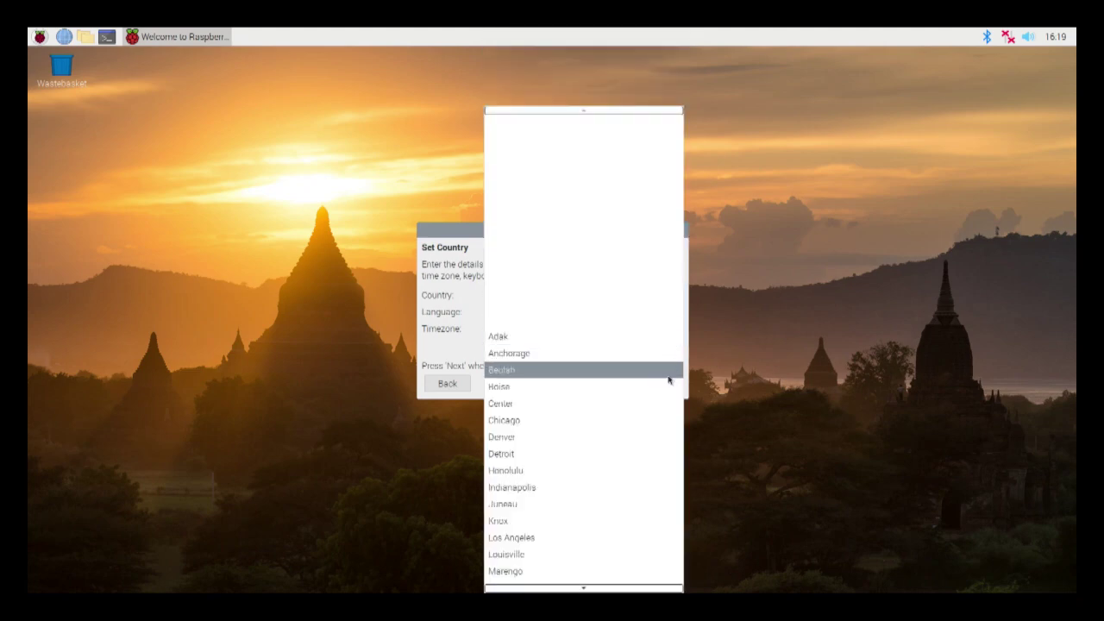
pyautogui.click(620, 537)
pyautogui.click(501, 348)
pyautogui.click(605, 347)
pyautogui.click(666, 385)
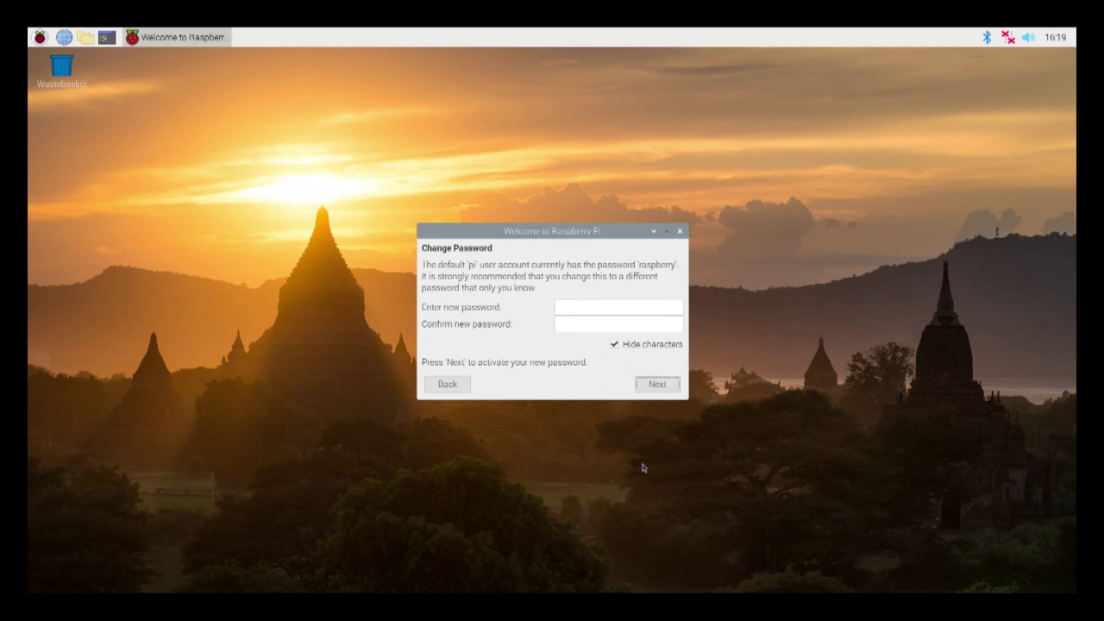
# Skip the password and screen border pages, then choose the WiFi network to join
pyautogui.click(657, 384)
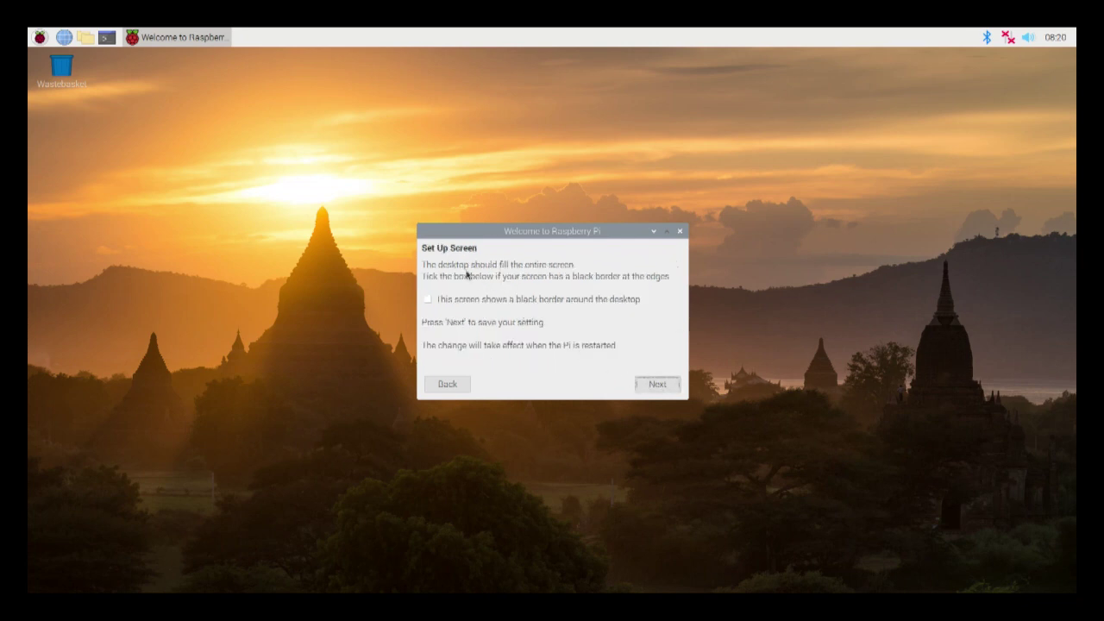
pyautogui.click(640, 389)
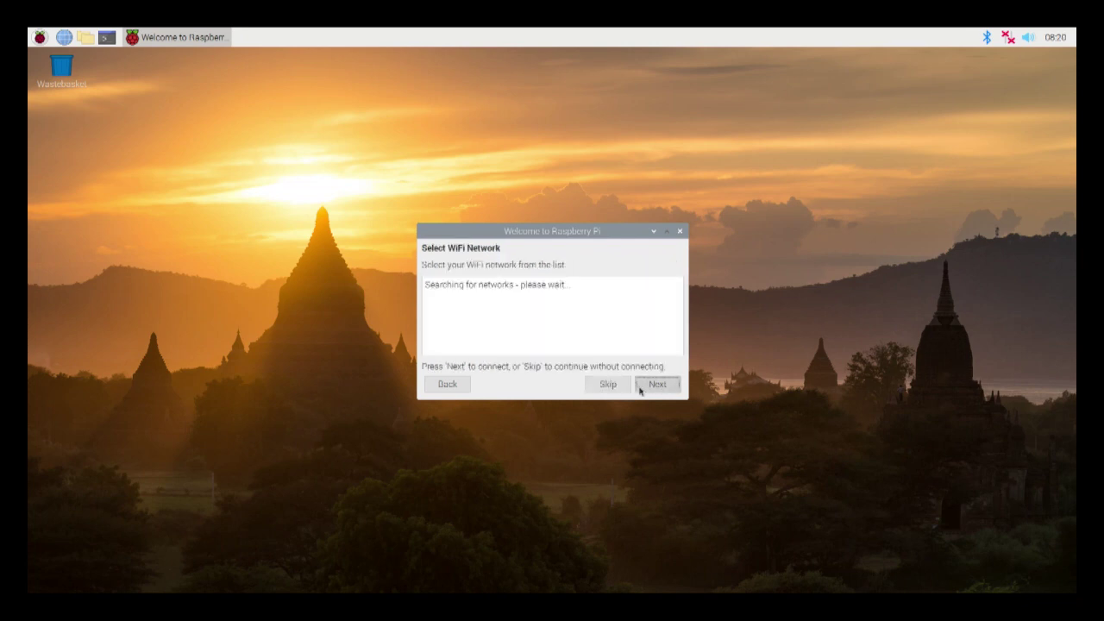
pyautogui.click(640, 390)
pyautogui.click(569, 284)
# Connect to WiFi with the entered password, then confirm the system is up to date
pyautogui.press('Return')
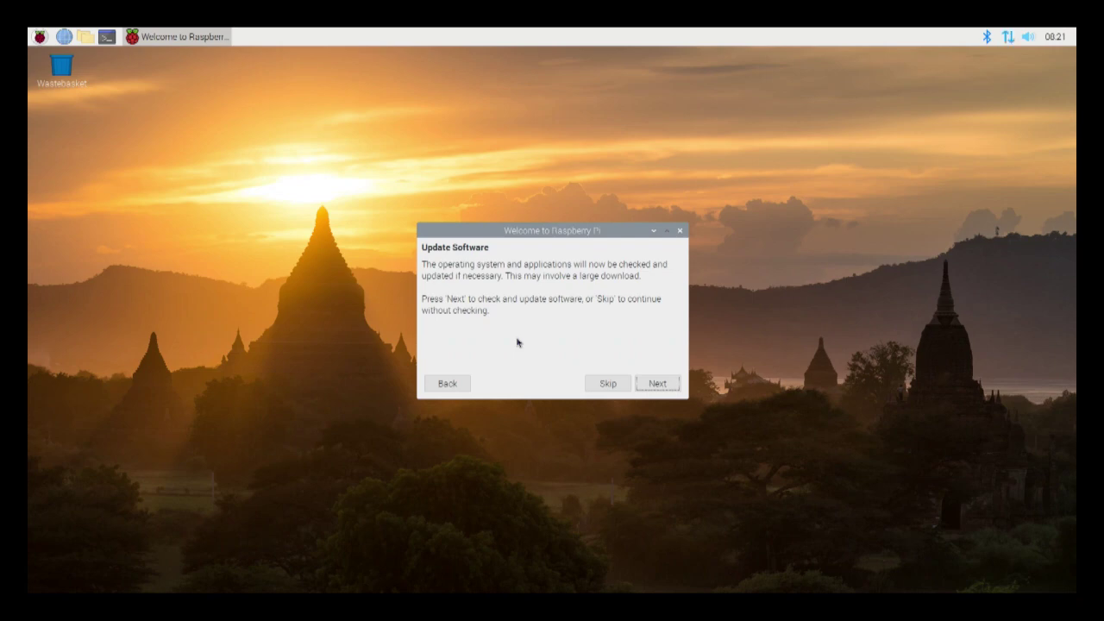
pyautogui.click(653, 386)
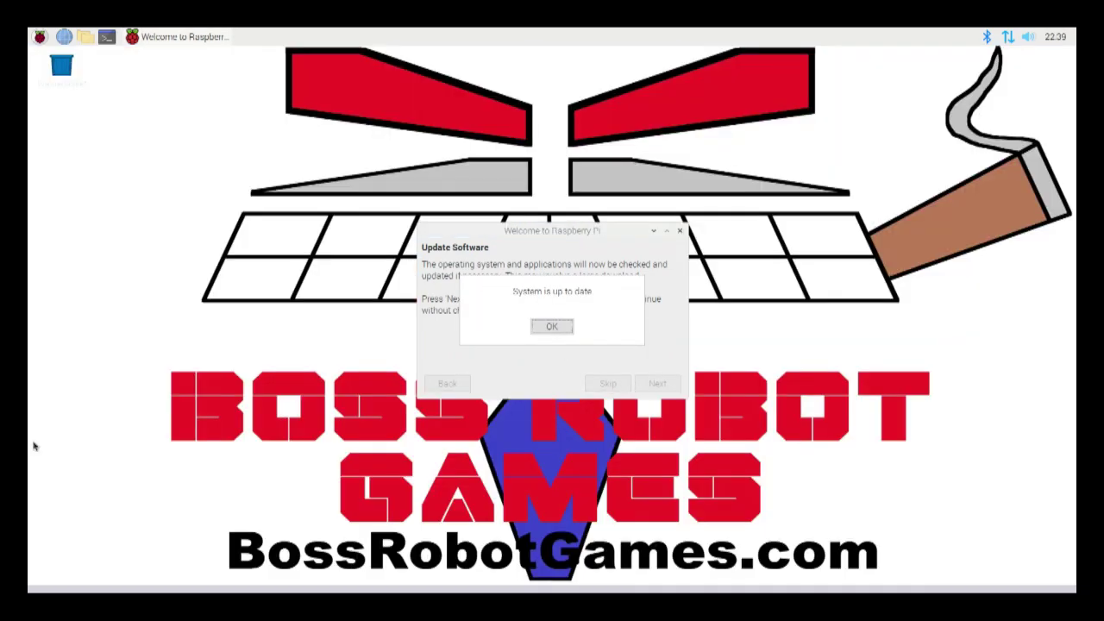
pyautogui.click(547, 328)
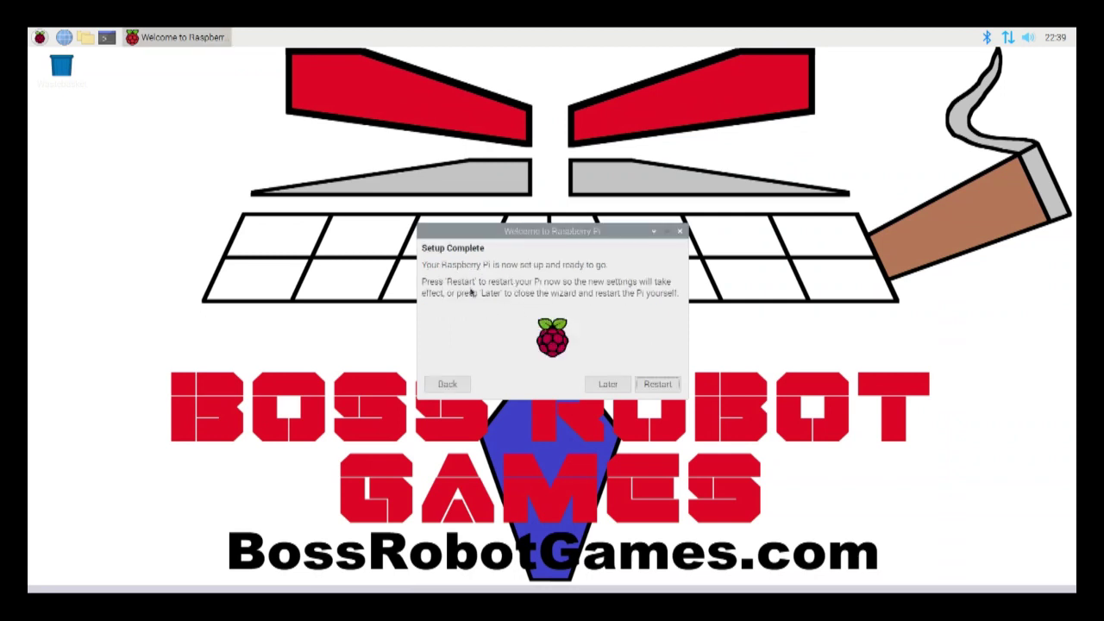
# Restart the Pi and clone RetroPie-Setup with sudo git clone --depth=1 in LXTerminal
pyautogui.click(658, 385)
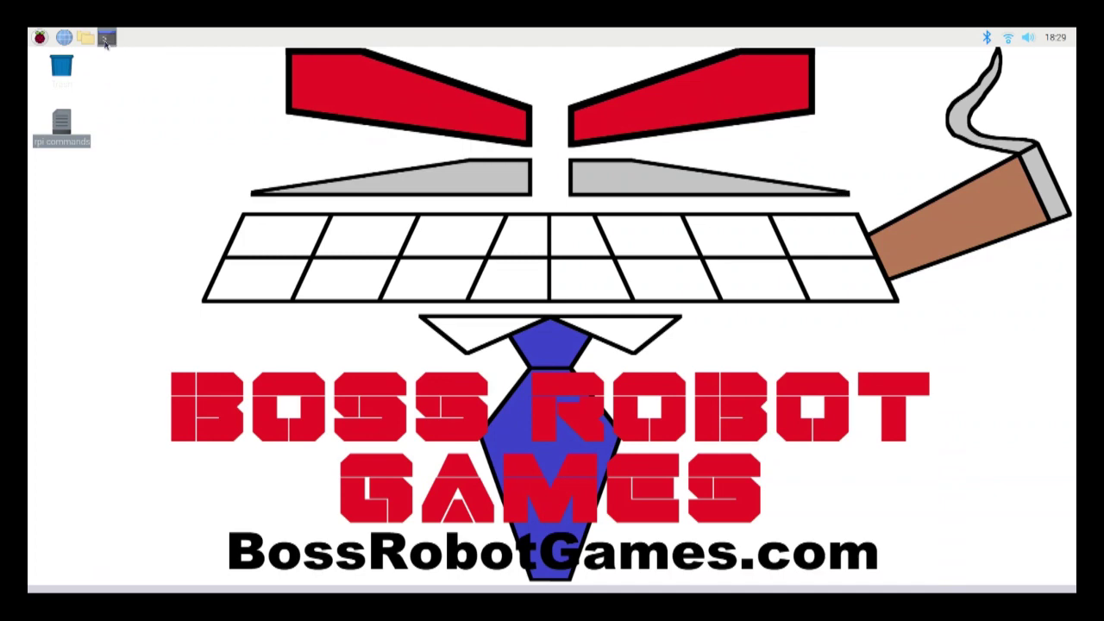
pyautogui.click(107, 38)
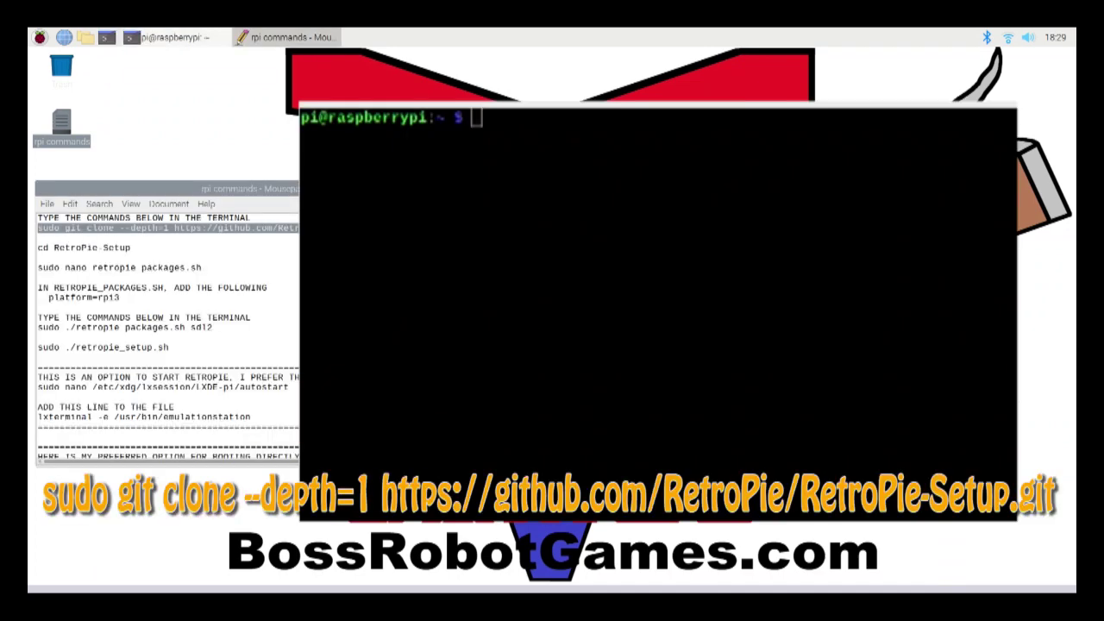
pyautogui.click(481, 121)
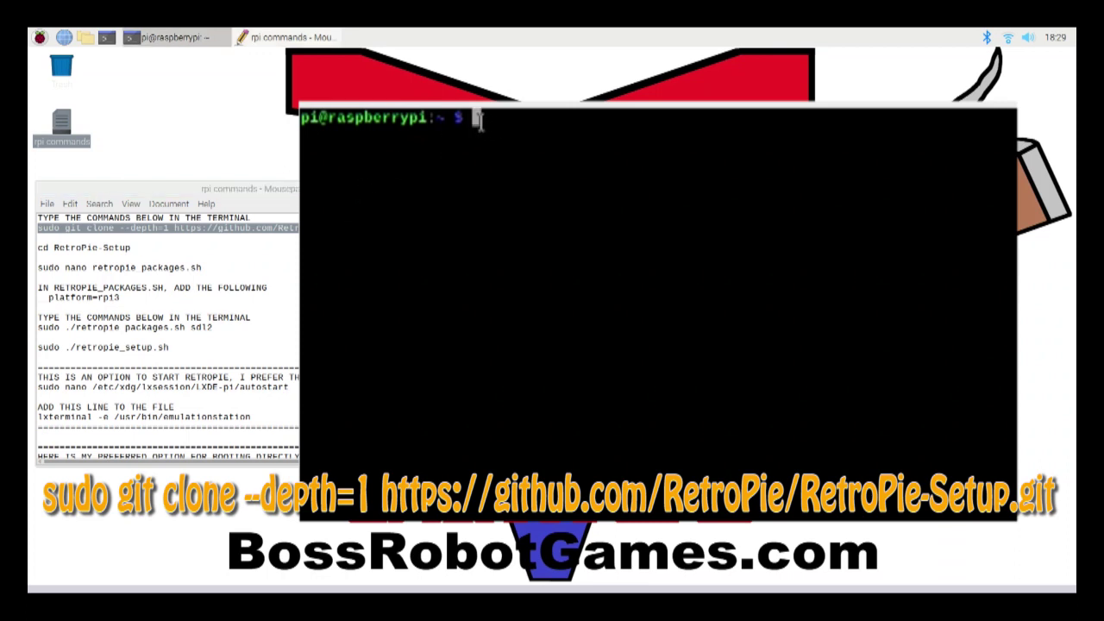
pyautogui.write('sudo git clone --depth=1 https://github.com/RetroPie/RetroPie-Setup.git')
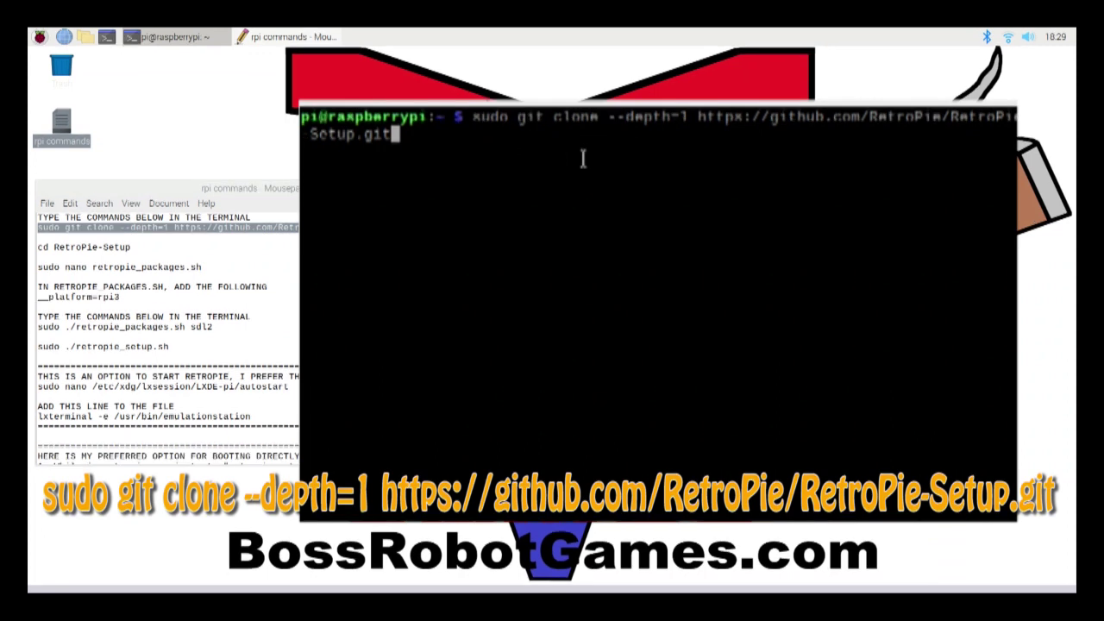
pyautogui.press('Return')
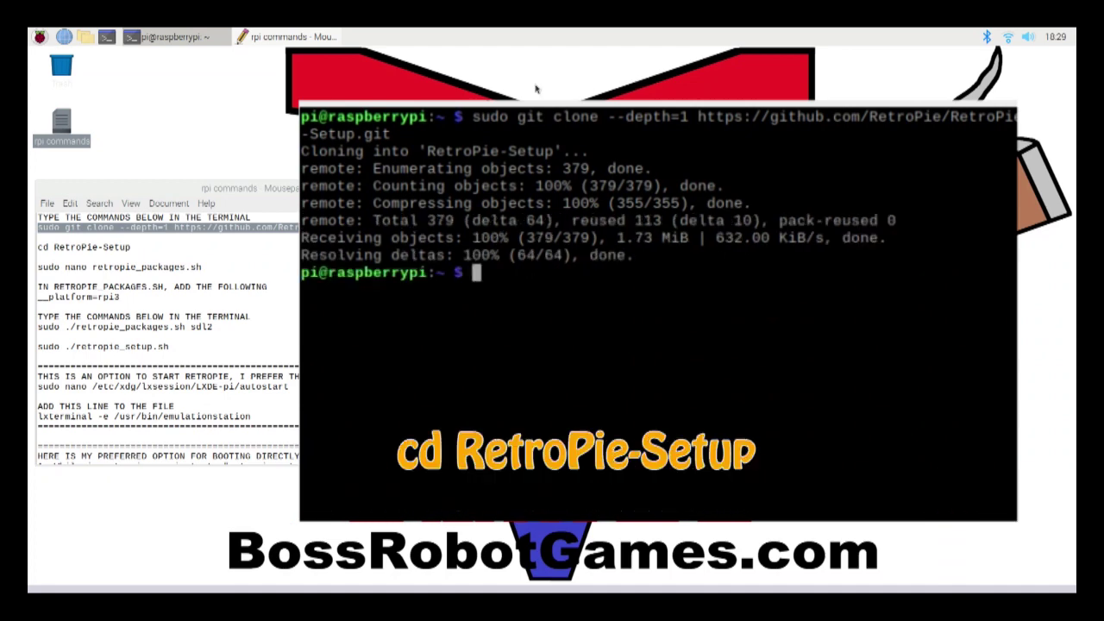
pyautogui.click(136, 248)
pyautogui.moveTo(135, 248); pyautogui.dragTo(37, 249)
pyautogui.hotkey('ctrl', 'c')
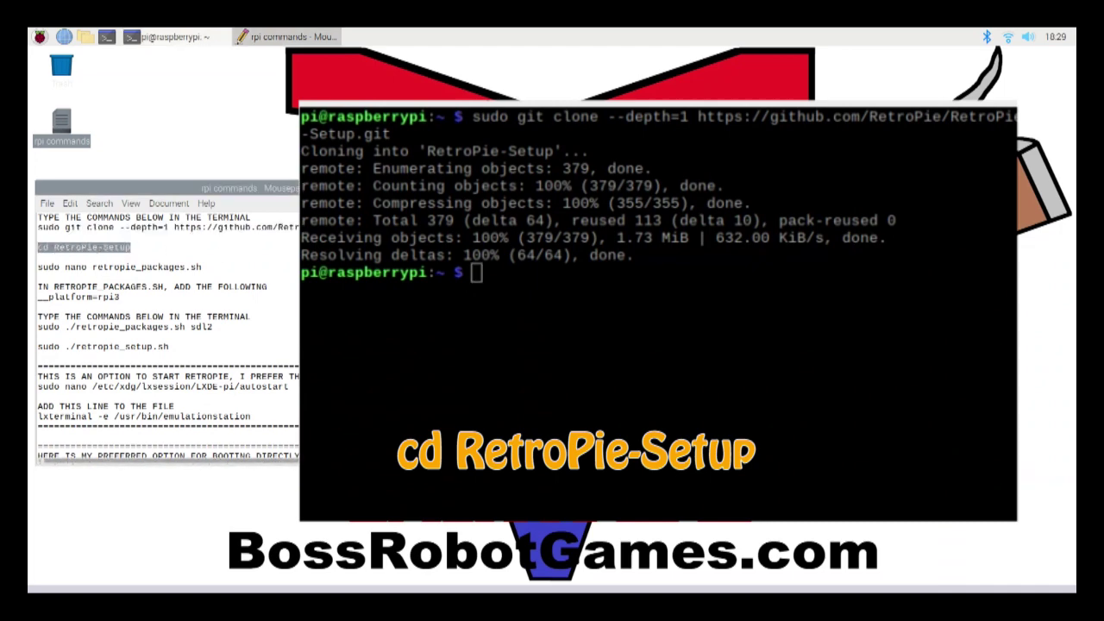
# Change into the RetroPie-Setup folder with cd RetroPie-Setup
pyautogui.click(473, 274)
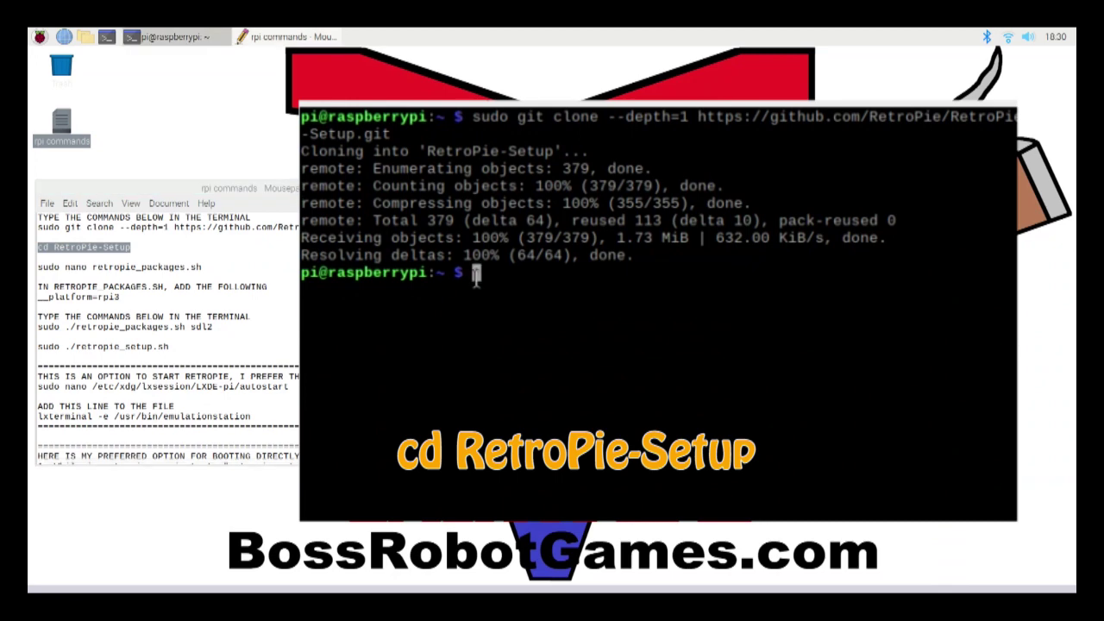
pyautogui.middleClick(474, 274)
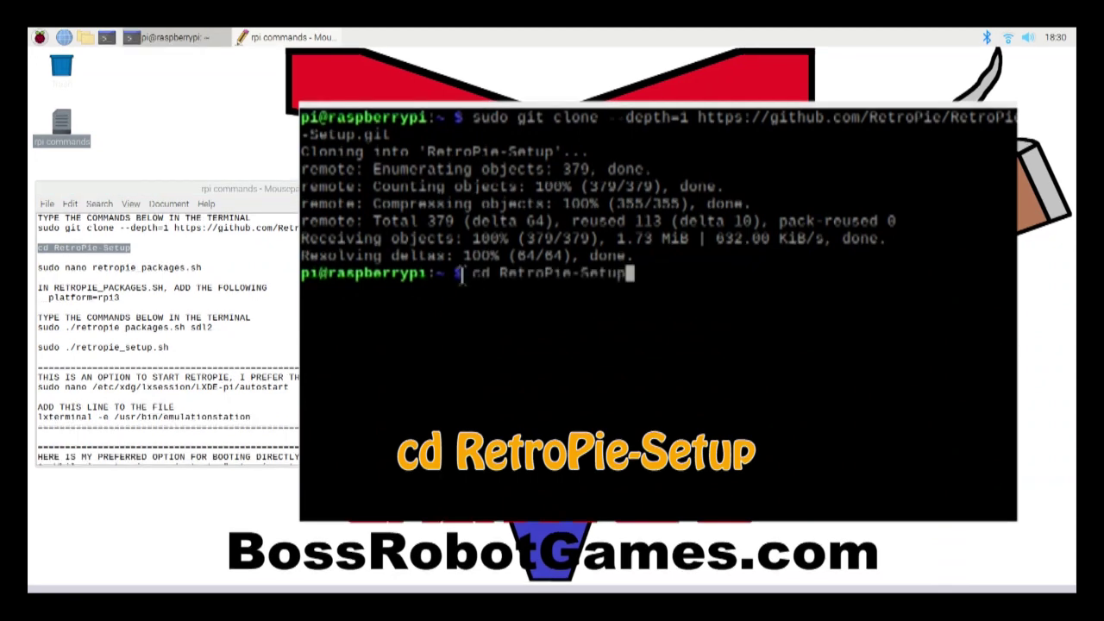
pyautogui.press('Return')
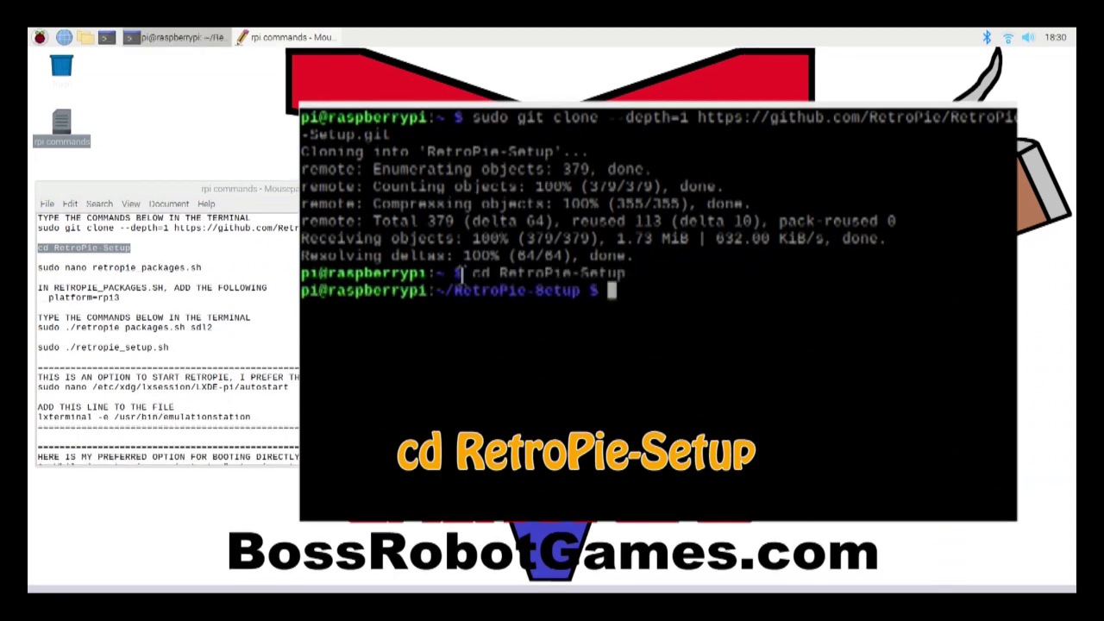
# Open retropie_packages.sh in nano with sudo nano retropie_packages.sh
pyautogui.moveTo(207, 270); pyautogui.dragTo(32, 272)
pyautogui.rightClick(82, 268)
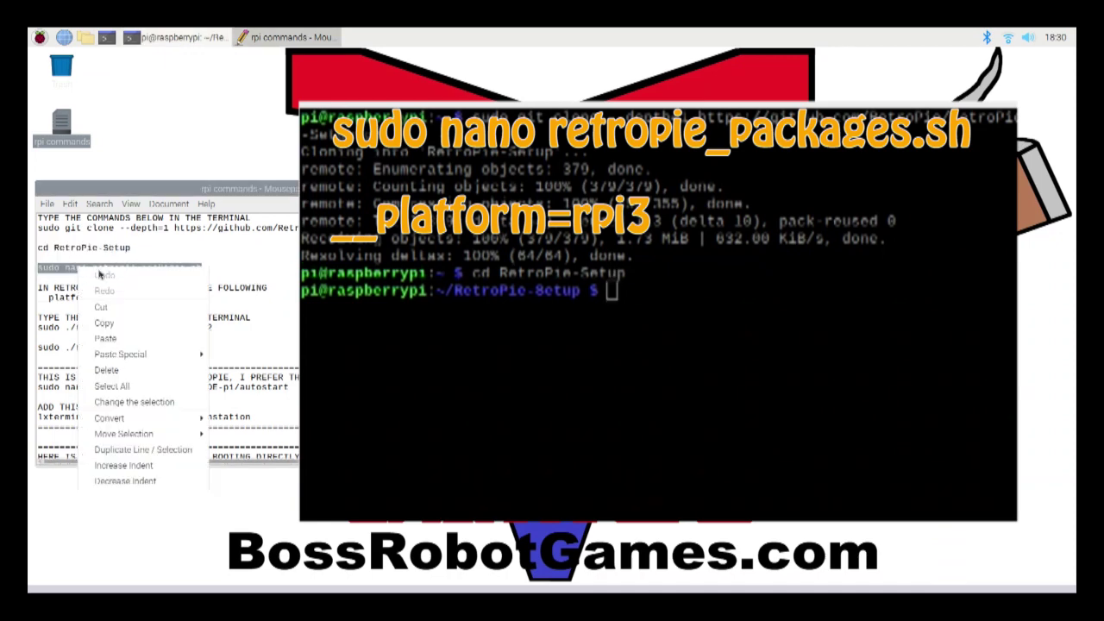
pyautogui.click(94, 315)
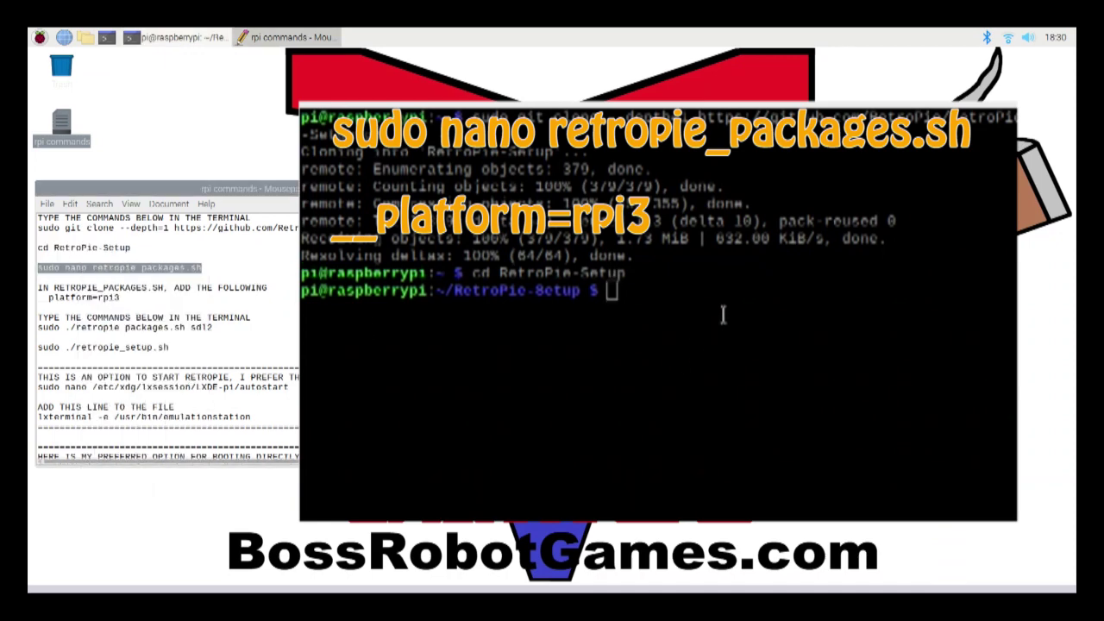
pyautogui.click(611, 291)
pyautogui.hotkey('ctrl', 'shift', 'v')
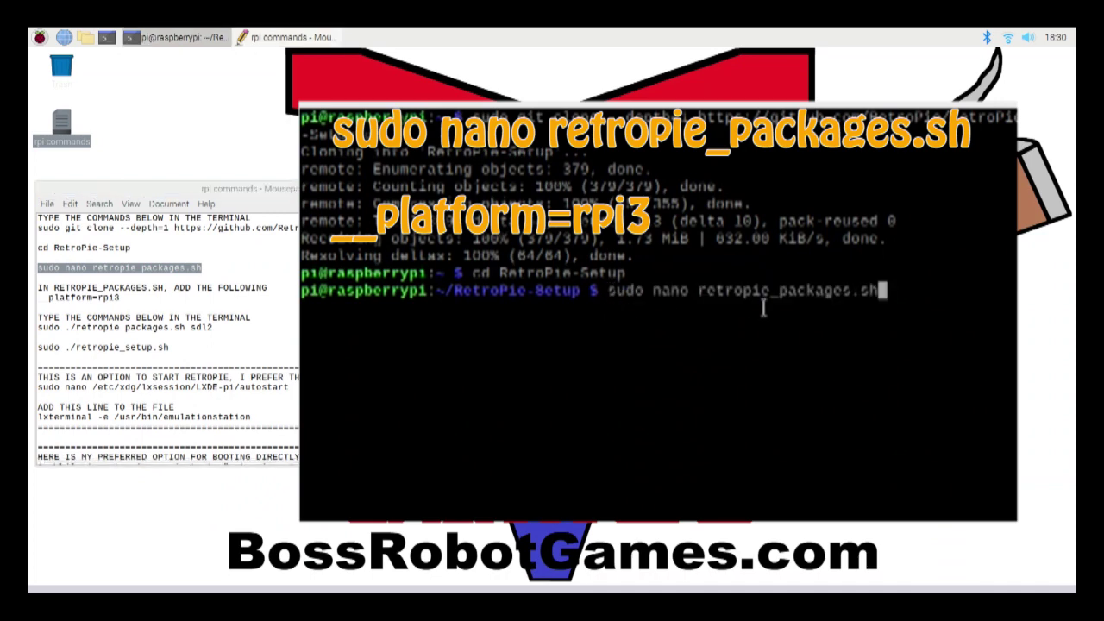
pyautogui.press('Return')
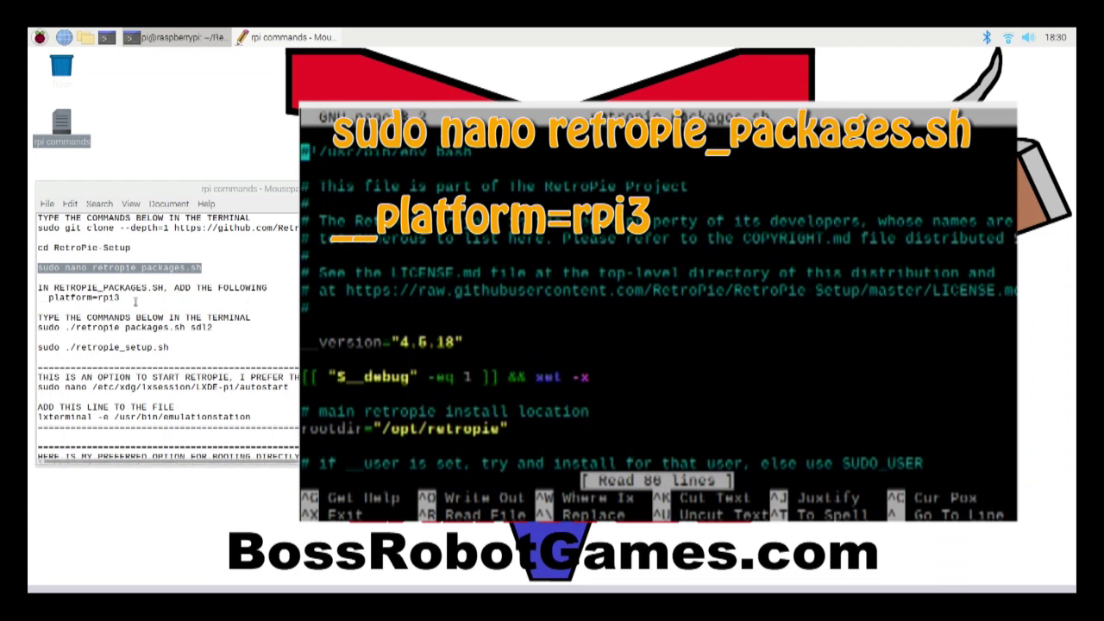
# Insert a __platform=rpi3 line directly below the __version line of retropie_packages.sh
pyautogui.moveTo(120, 297); pyautogui.dragTo(42, 296)
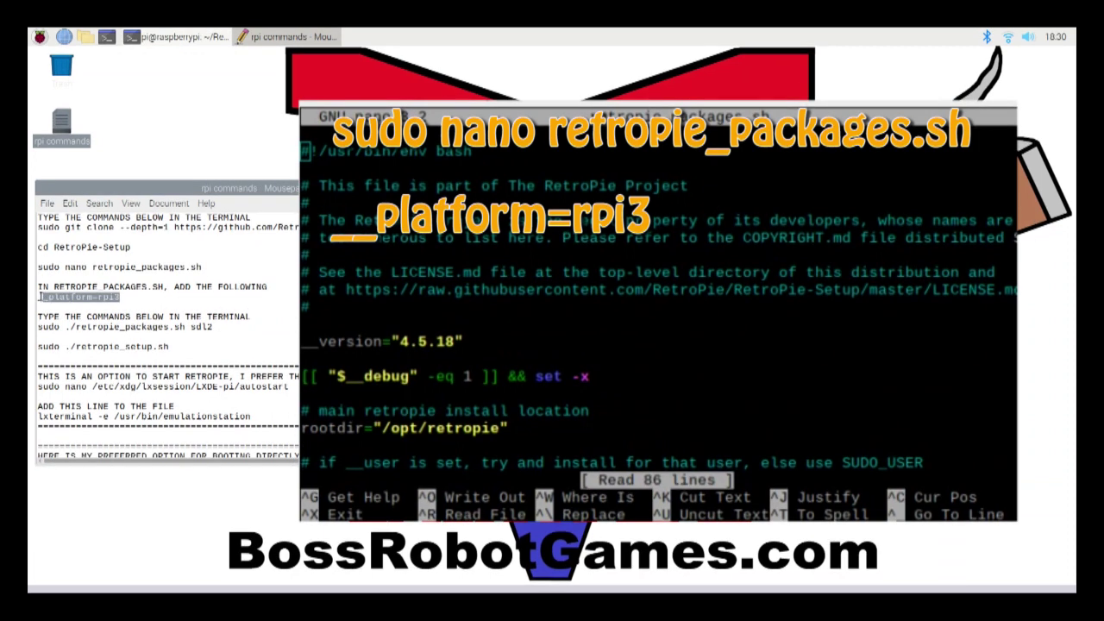
pyautogui.rightClick(65, 297)
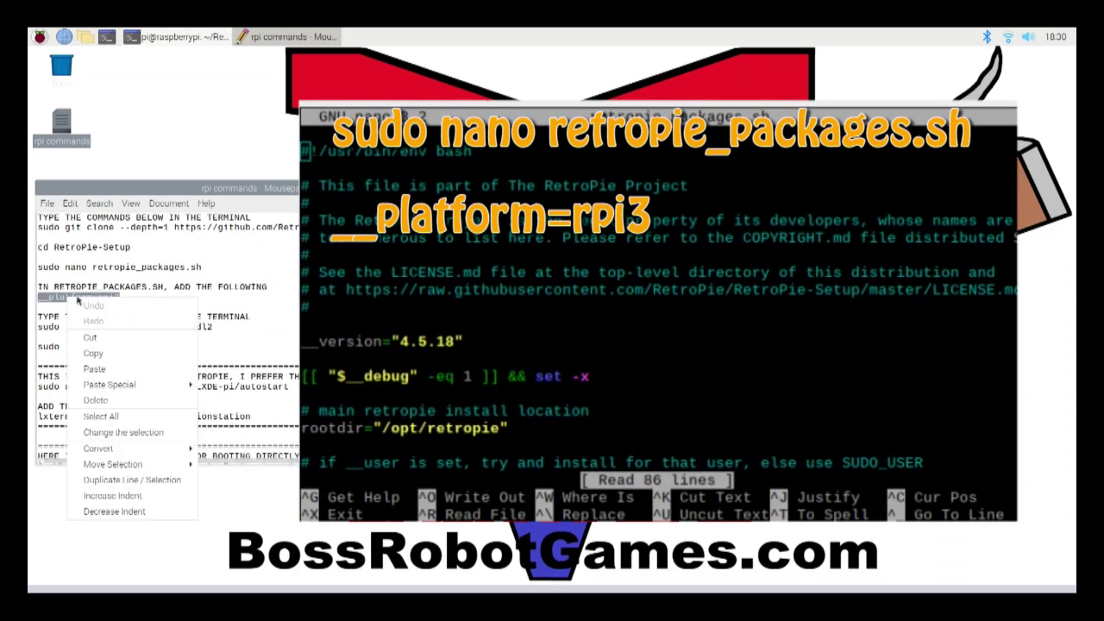
pyautogui.click(121, 352)
pyautogui.click(456, 352)
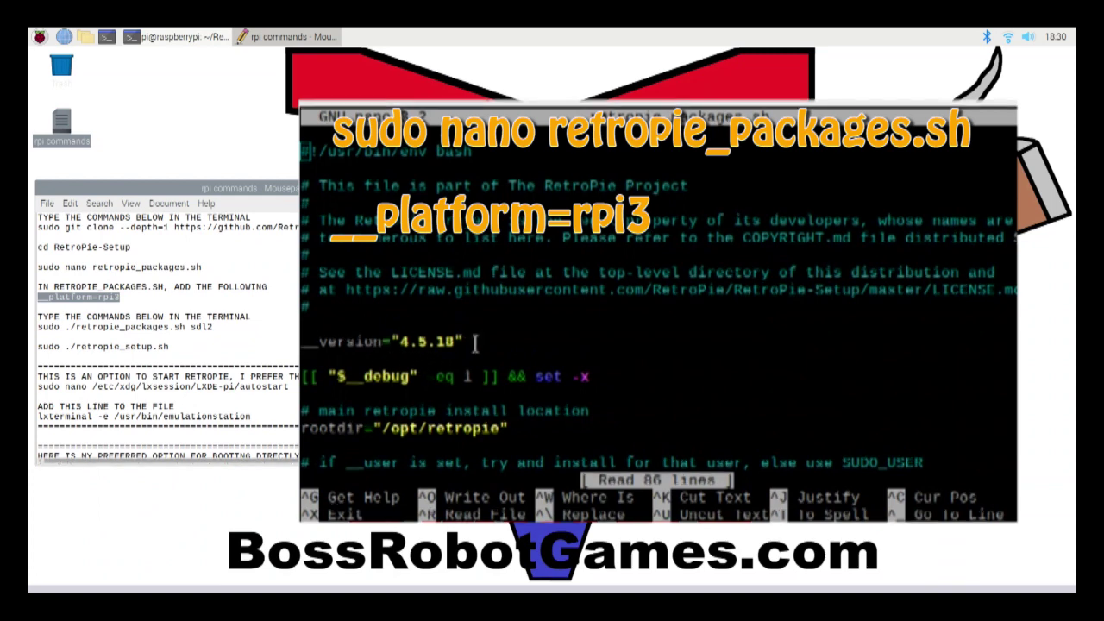
pyautogui.press('Down')
pyautogui.press('Down')
pyautogui.press('Down')
pyautogui.press('Down')
pyautogui.press('Down')
pyautogui.press('Down')
pyautogui.press('Down')
pyautogui.press('Down')
pyautogui.press('Down')
pyautogui.press('Down')
pyautogui.press('Down')
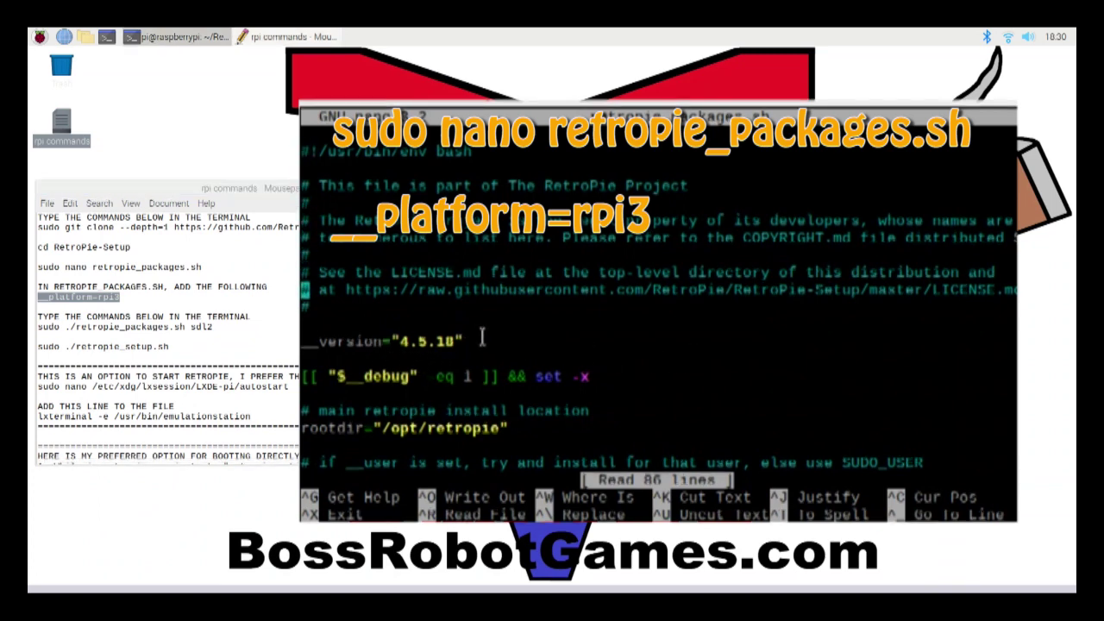
pyautogui.press('Right')
pyautogui.press('Right')
pyautogui.press('Right')
pyautogui.press('Right')
pyautogui.press('Right')
pyautogui.press('Right')
pyautogui.press('Right')
pyautogui.press('Right')
pyautogui.press('Right')
pyautogui.press('Right')
pyautogui.press('Right')
pyautogui.press('Right')
pyautogui.press('Right')
pyautogui.press('Right')
pyautogui.press('Right')
pyautogui.press('Right')
pyautogui.press('Right')
pyautogui.press('Right')
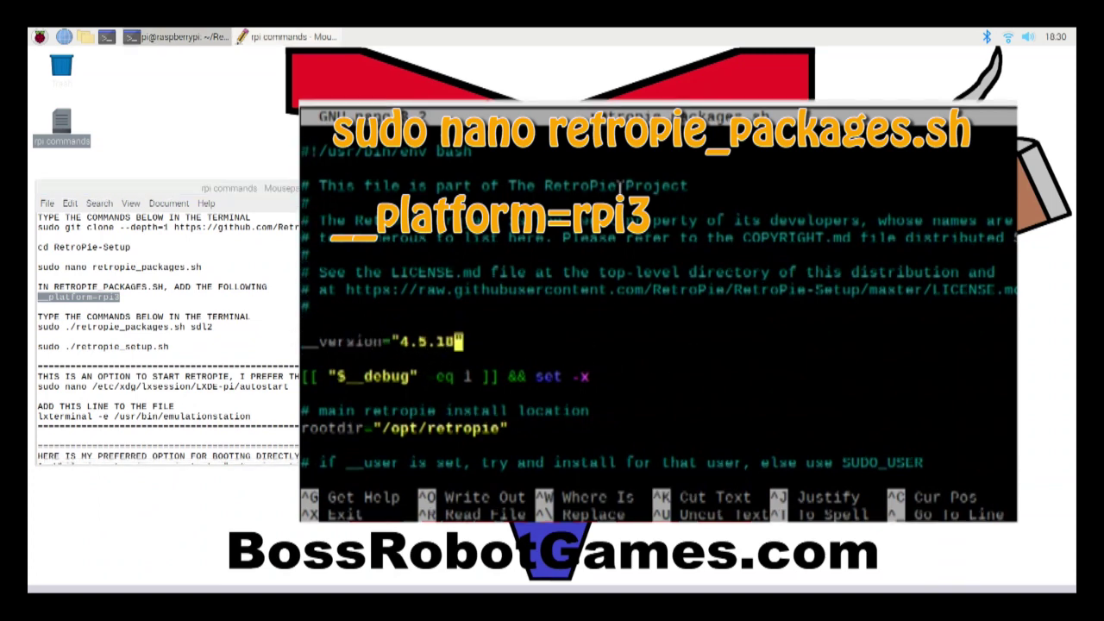
pyautogui.press('Return')
pyautogui.hotkey('ctrl', 'shift', 'v')
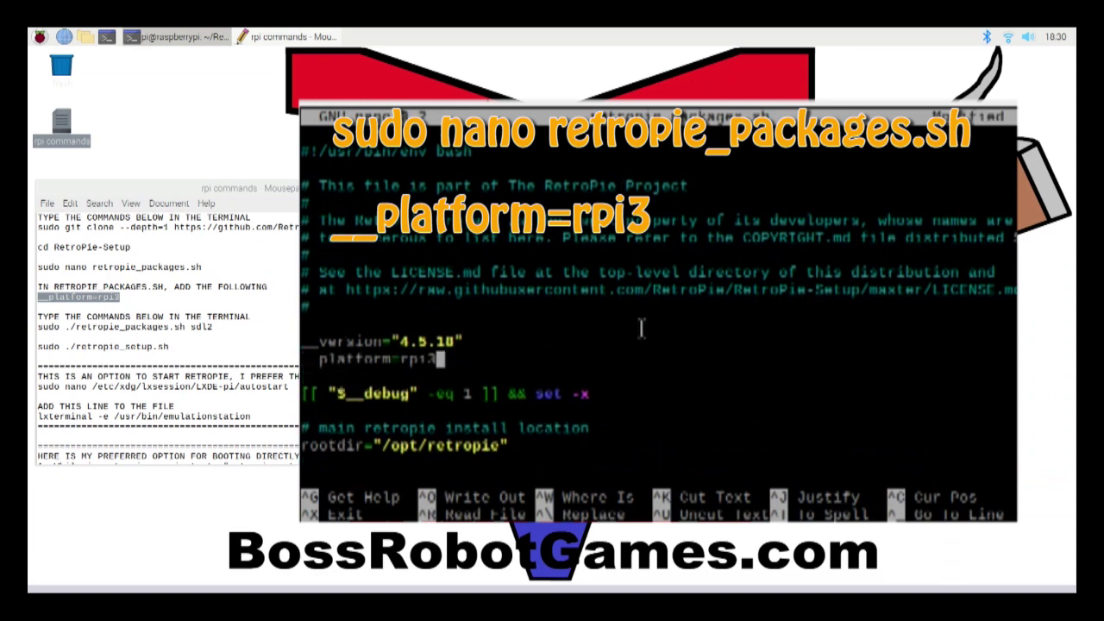
# Save retropie_packages.sh under its existing name and exit nano
pyautogui.hotkey('ctrl', 'x')
pyautogui.press('y')
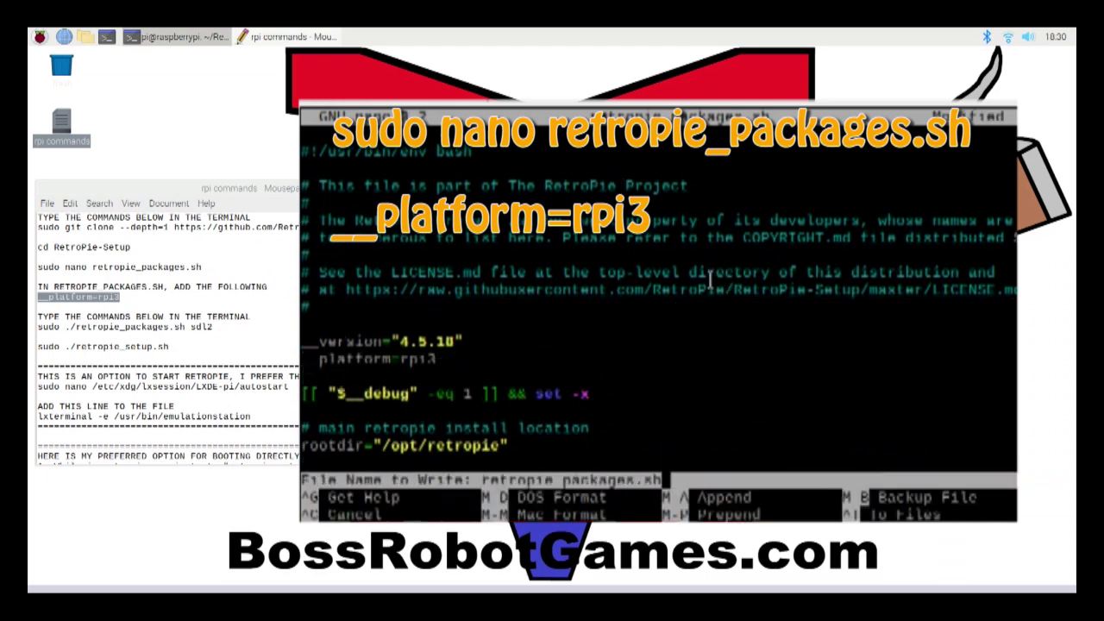
pyautogui.press('Return')
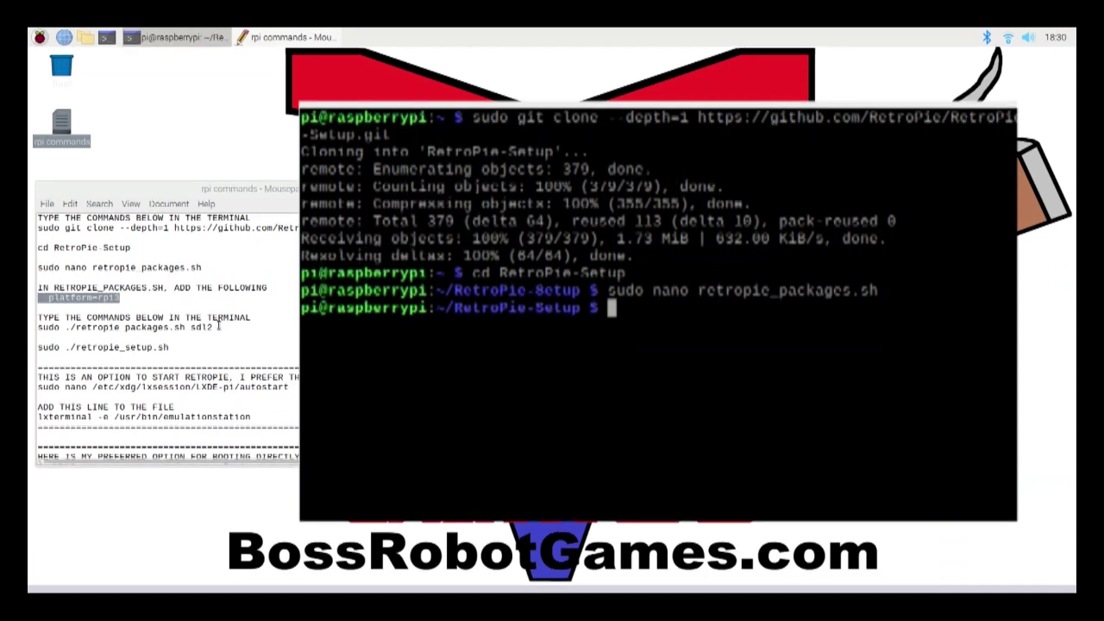
# Build and install SDL2 by running sudo ./retropie_packages.sh sdl2
pyautogui.moveTo(218, 327); pyautogui.dragTo(27, 326)
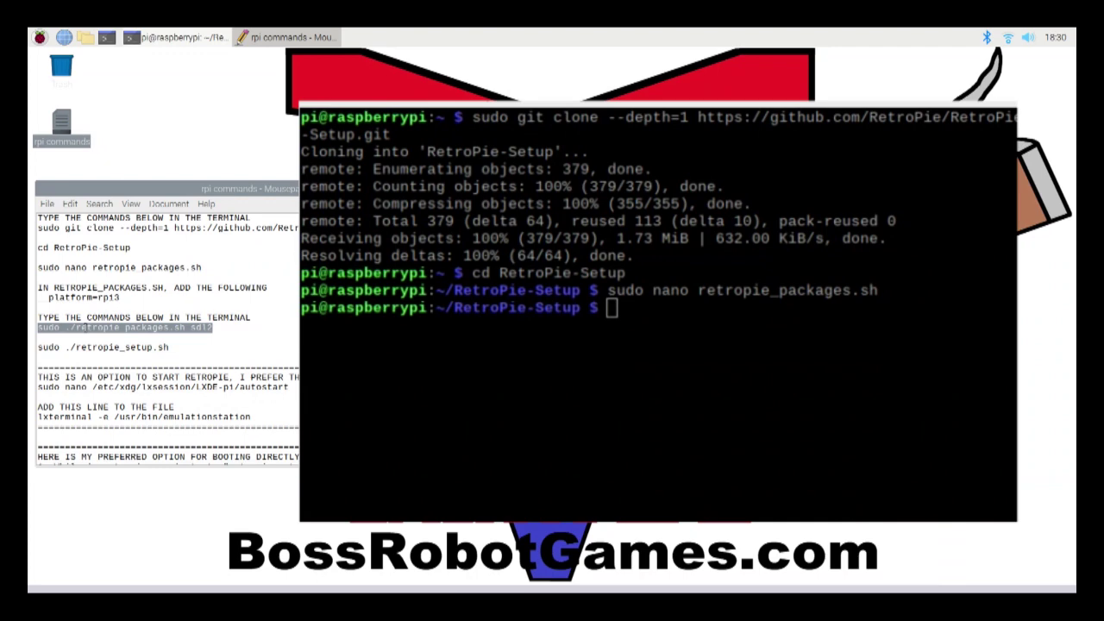
pyautogui.rightClick(85, 329)
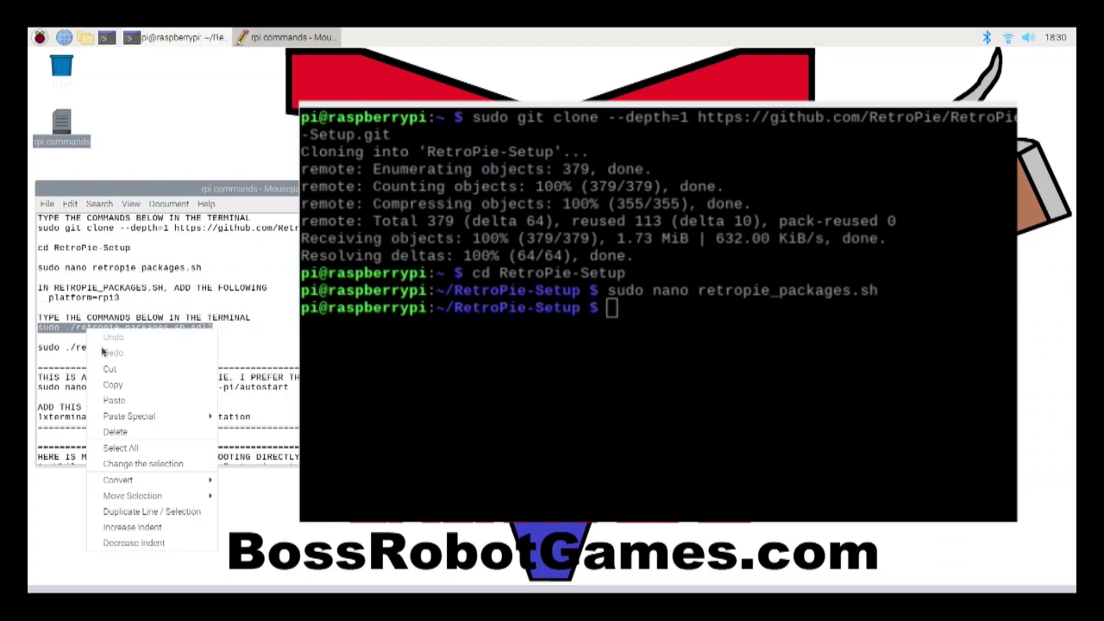
pyautogui.click(136, 382)
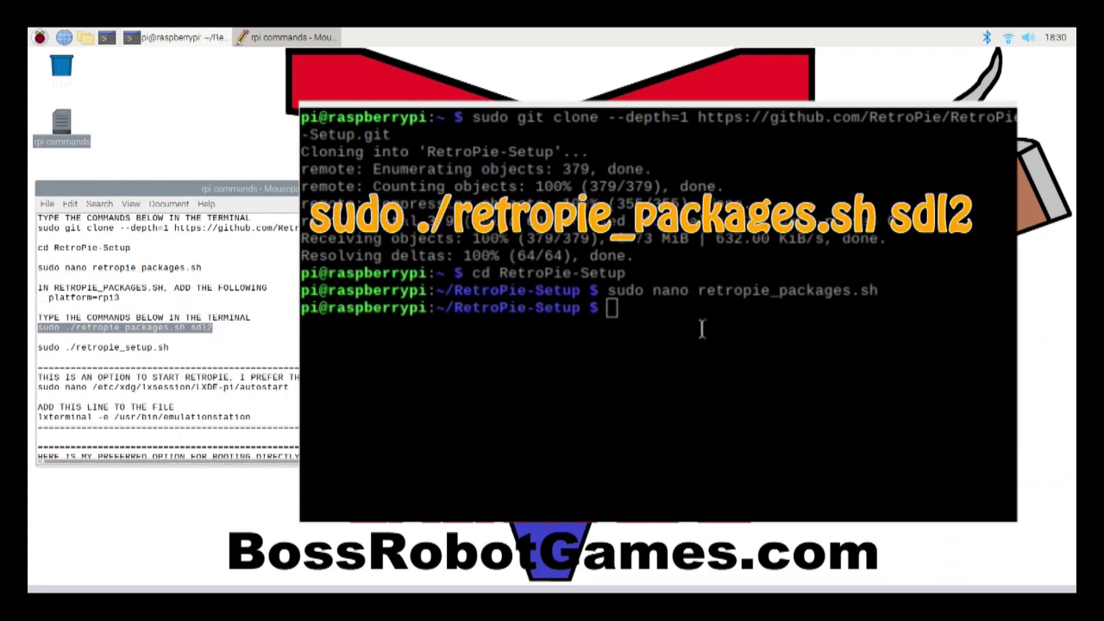
pyautogui.click(610, 307)
pyautogui.middleClick(613, 307)
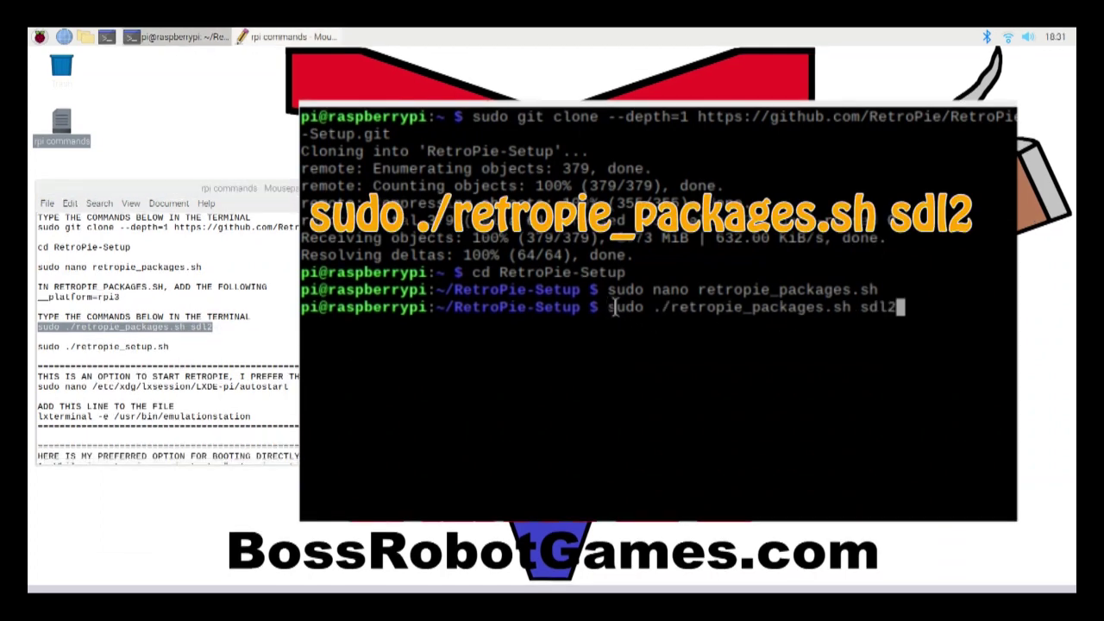
pyautogui.press('Return')
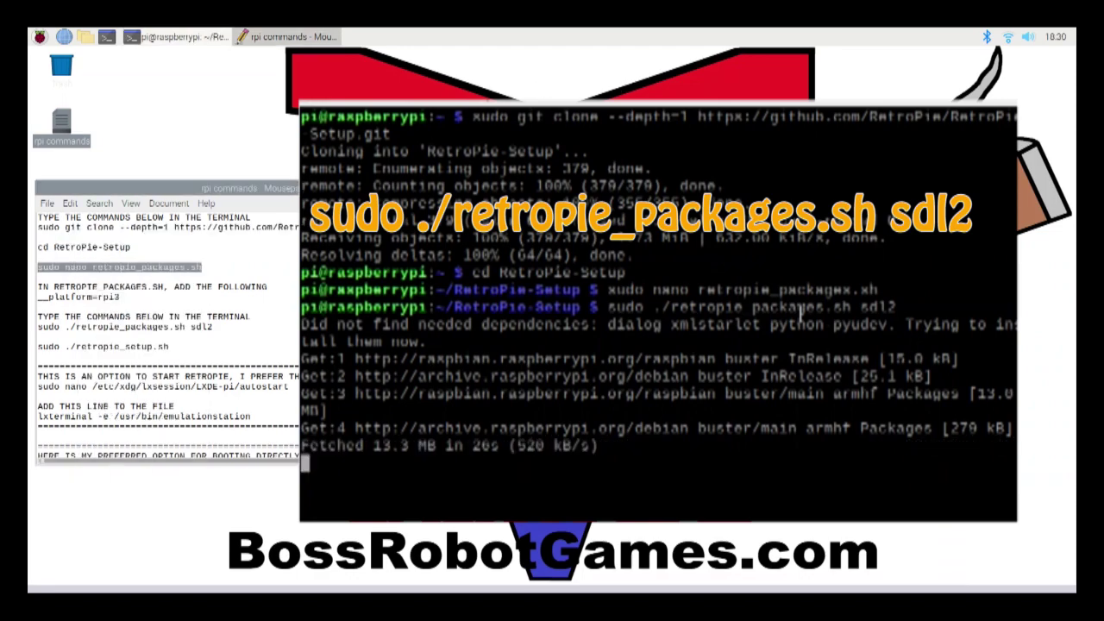
# Run sudo apt-get install xscreensaver copied from the notes
pyautogui.rightClick(69, 298)
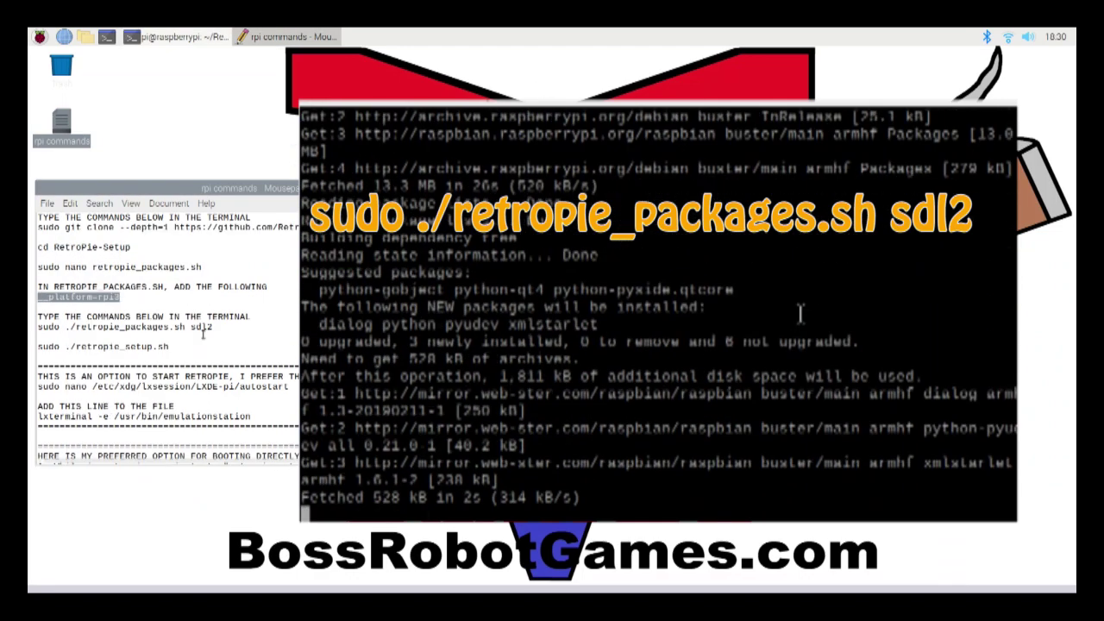
pyautogui.click(94, 353)
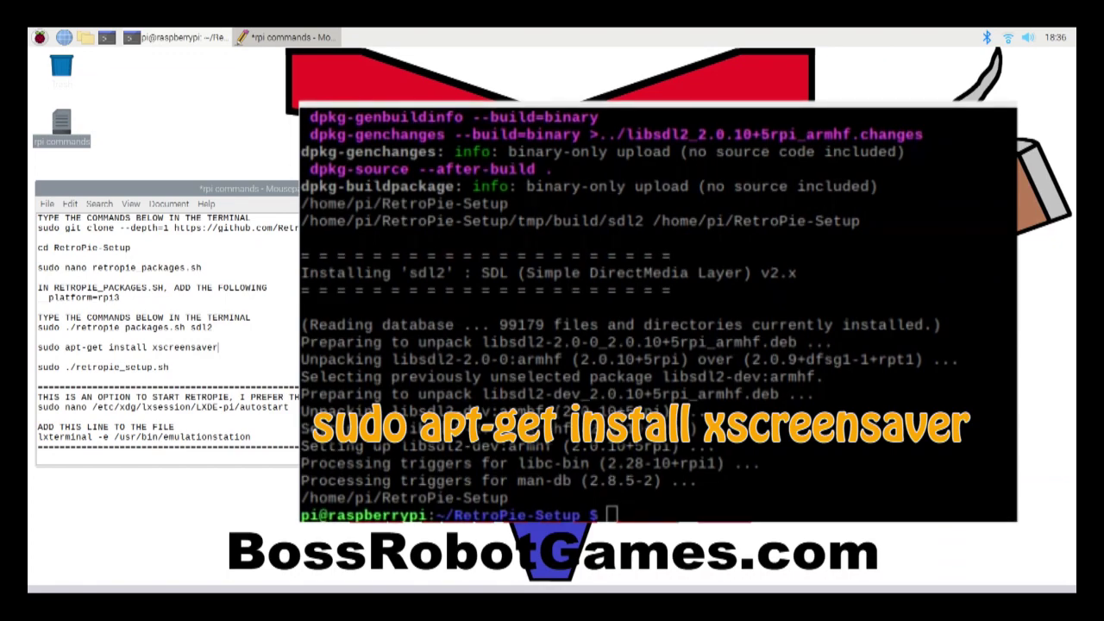
pyautogui.hotkey('ctrl', 'shift', 'v')
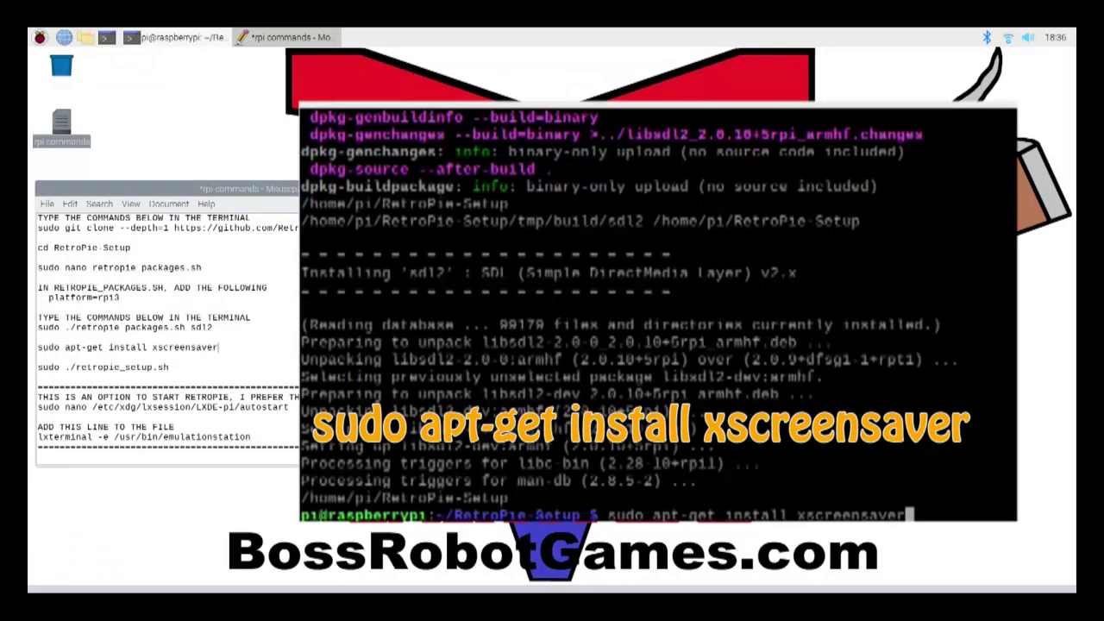
pyautogui.press('Return')
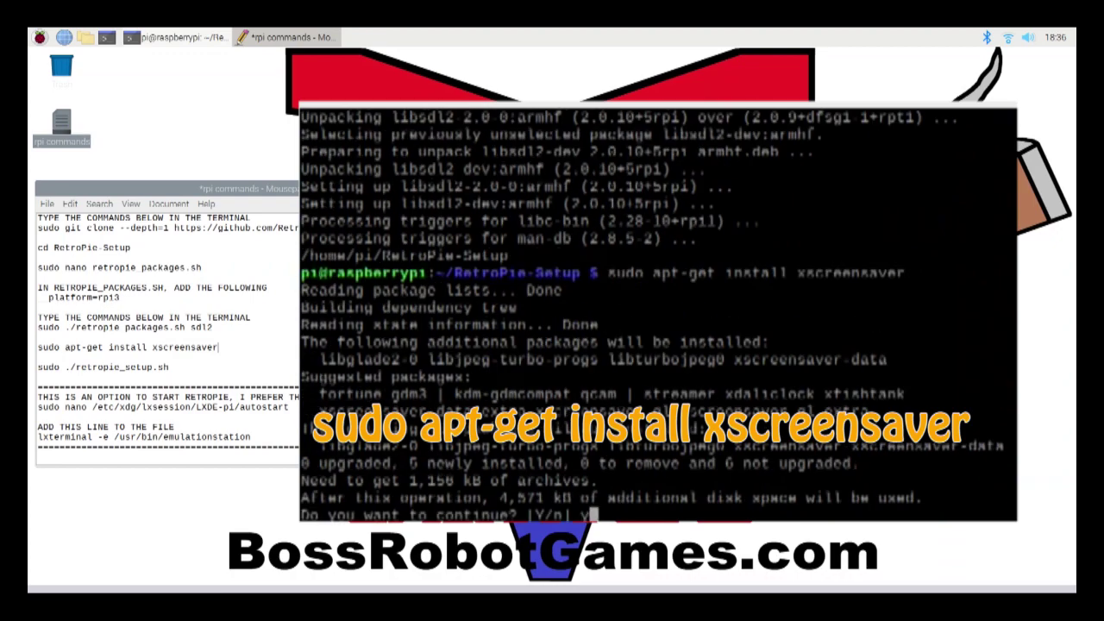
# Confirm the xscreensaver install, then enter sudo ./retropie_setup.sh at the prompt
pyautogui.press('Return')
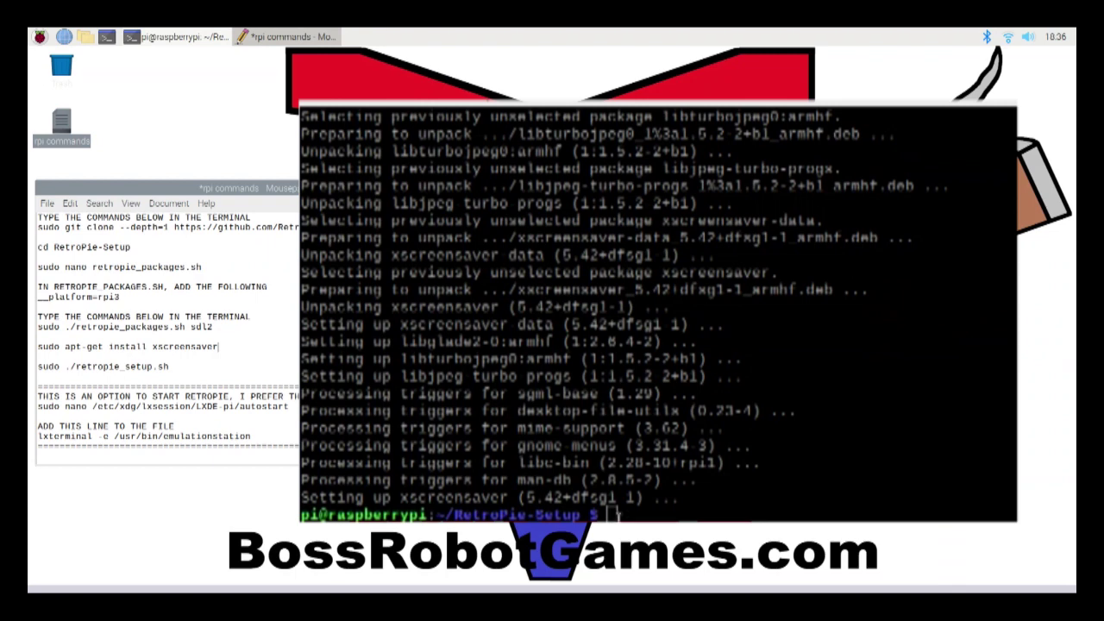
pyautogui.hotkey('ctrl', 'shift', 'v')
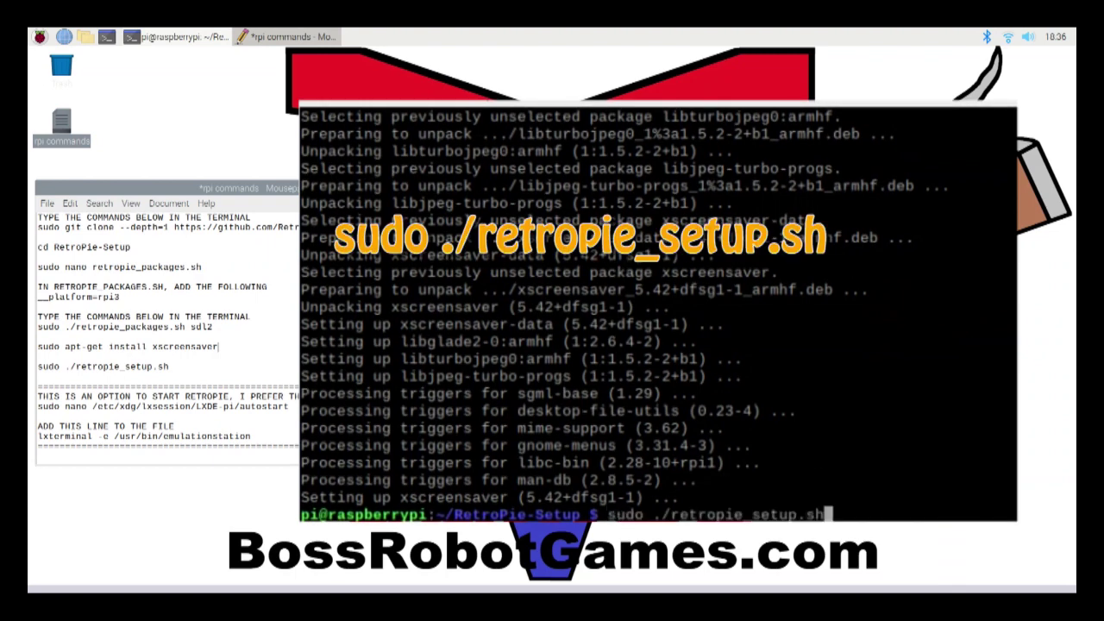
# Run the RetroPie setup script, dismiss the notice and GL warning, and confirm Basic install
pyautogui.press('Return')
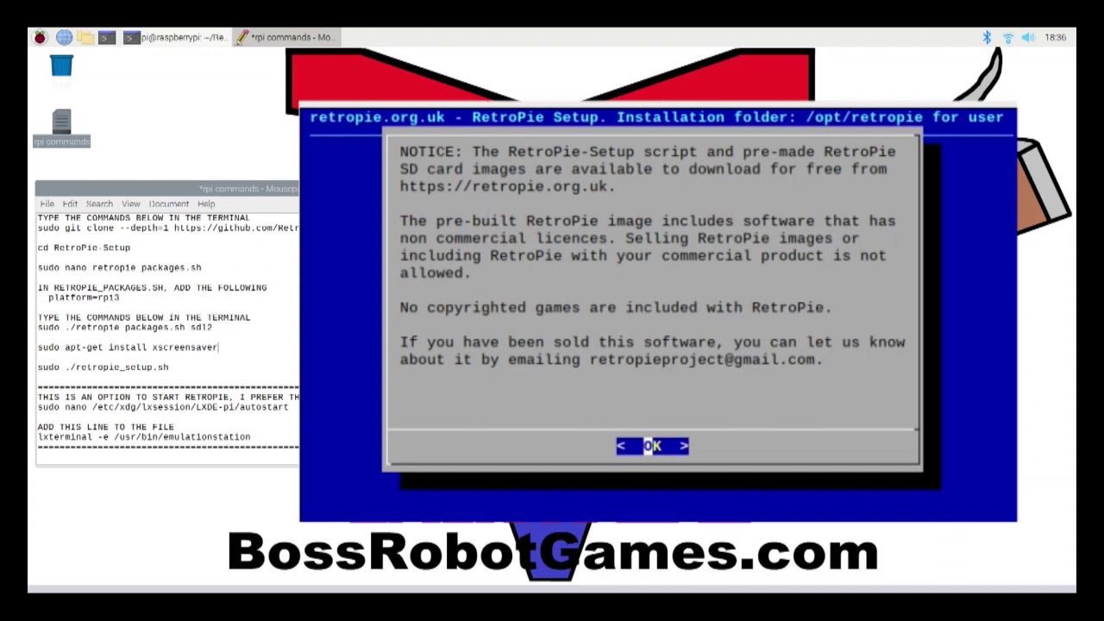
pyautogui.press('Return')
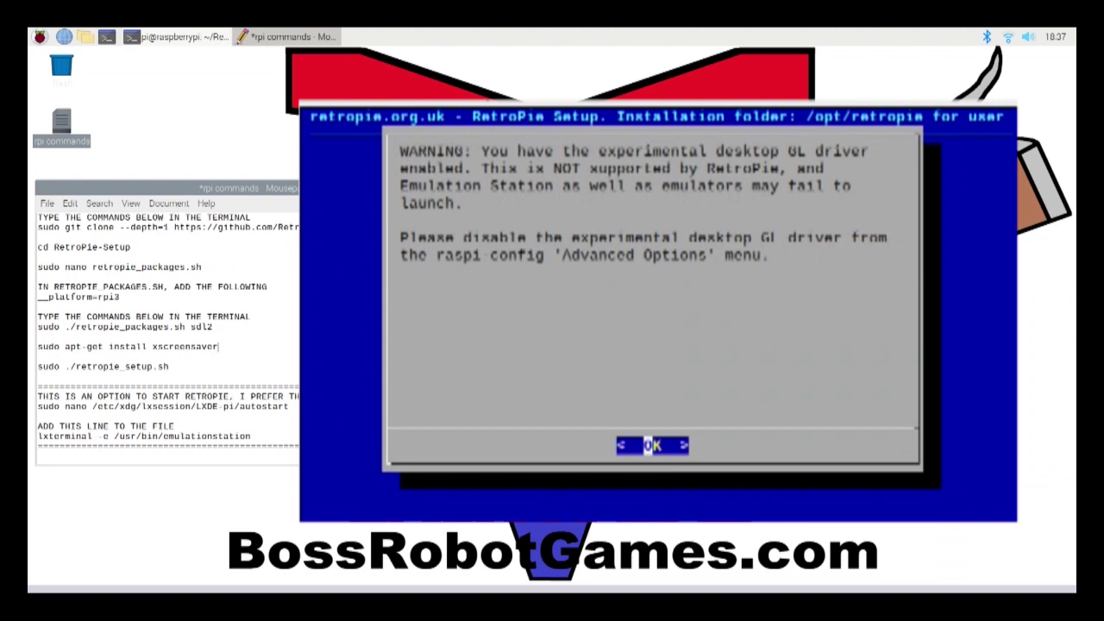
pyautogui.press('Return')
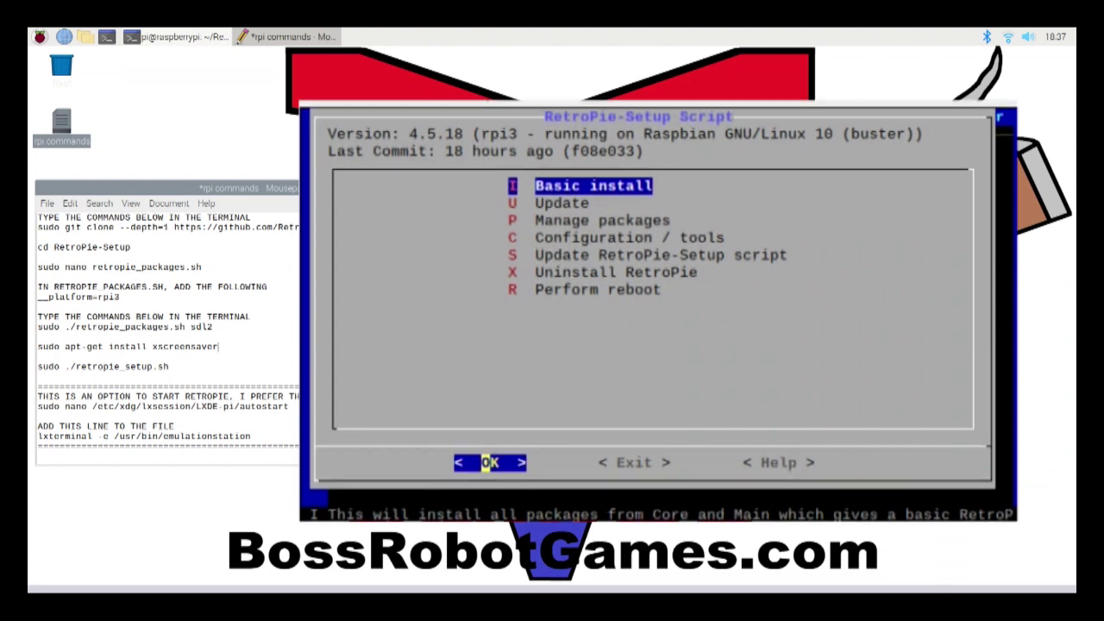
pyautogui.press('Return')
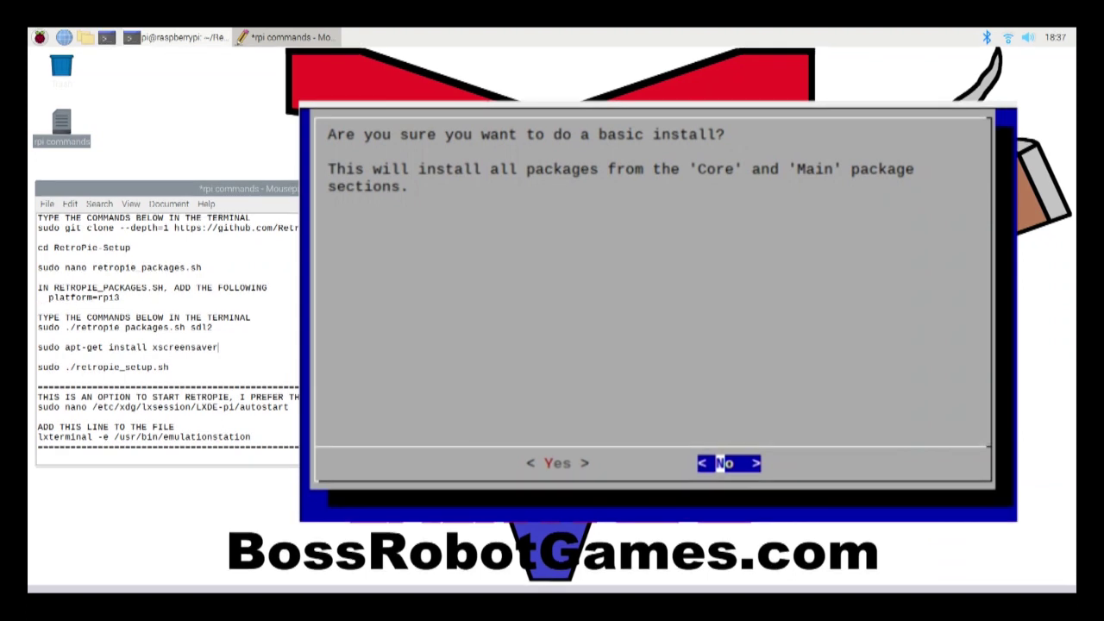
pyautogui.press('Left')
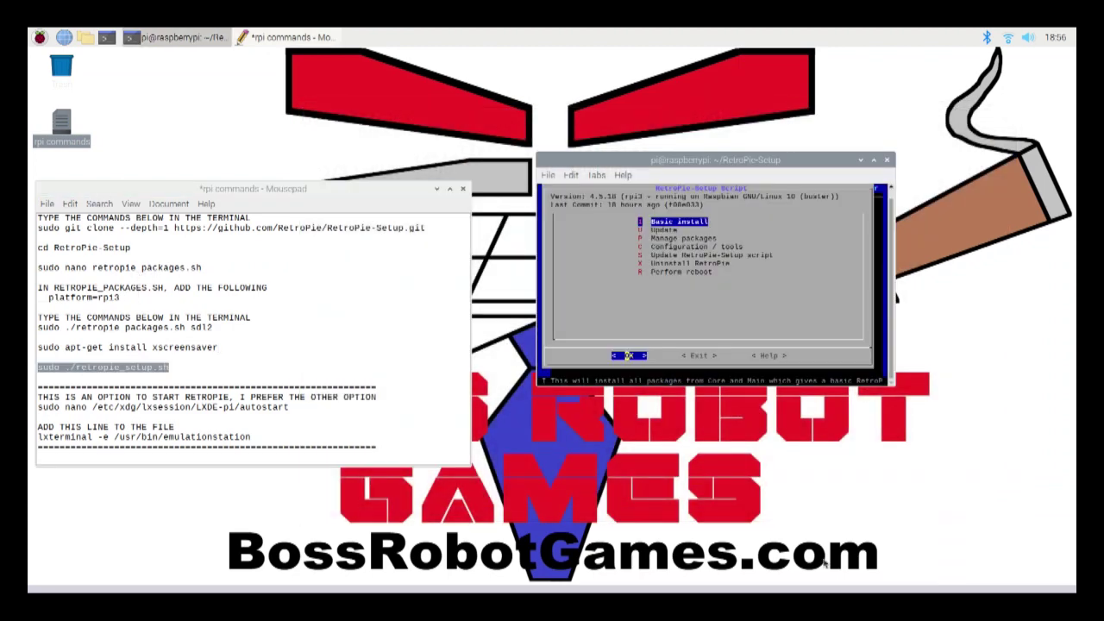
pyautogui.press('Down')
pyautogui.press('Left')
pyautogui.press('Left')
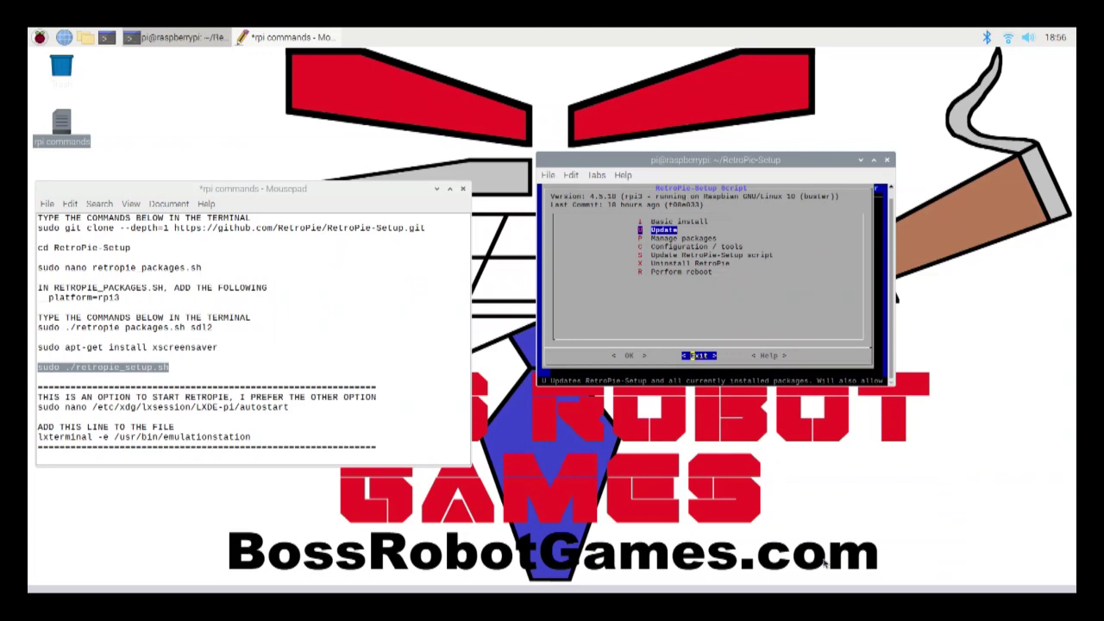
# Exit the RetroPie-Setup menu and launch EmulationStation by typing emulationstation
pyautogui.press('Return')
pyautogui.write('emulat')
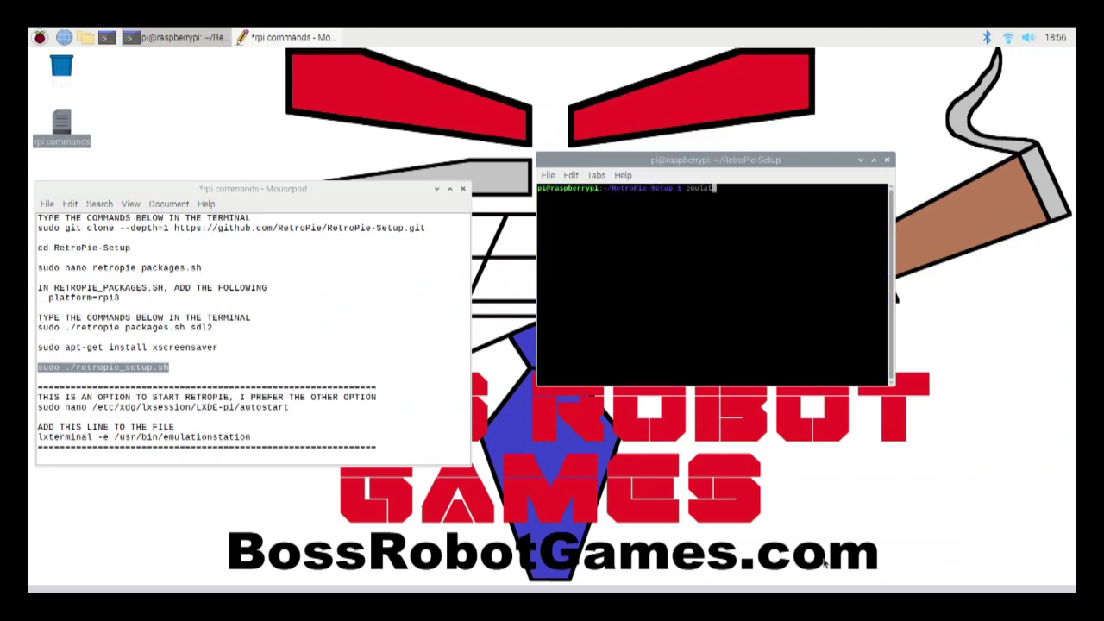
pyautogui.write('ionstation')
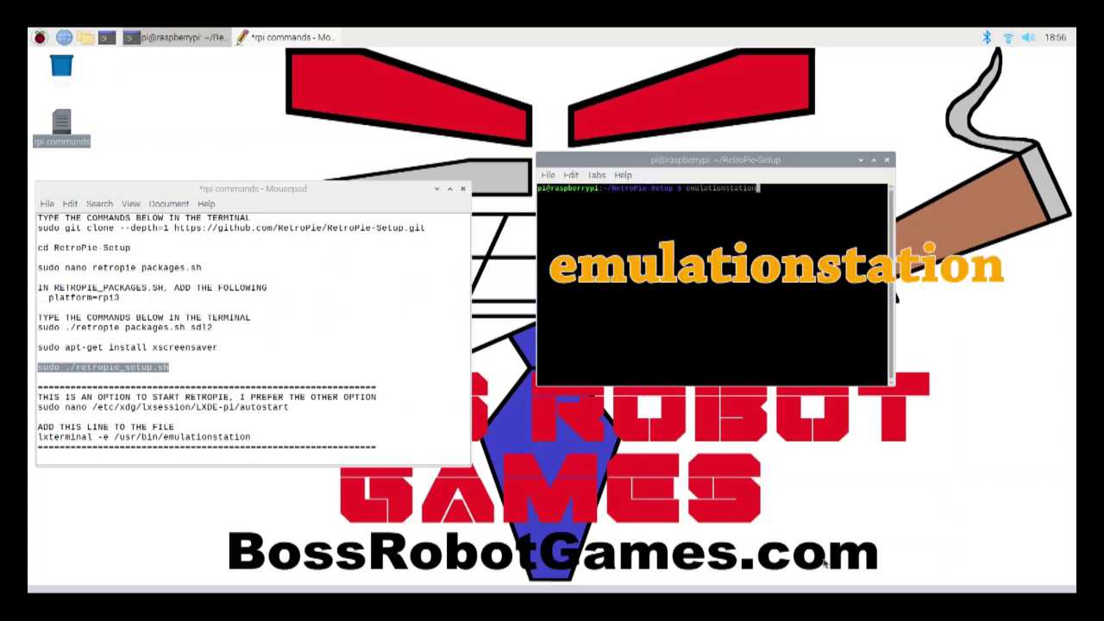
pyautogui.press('Return')
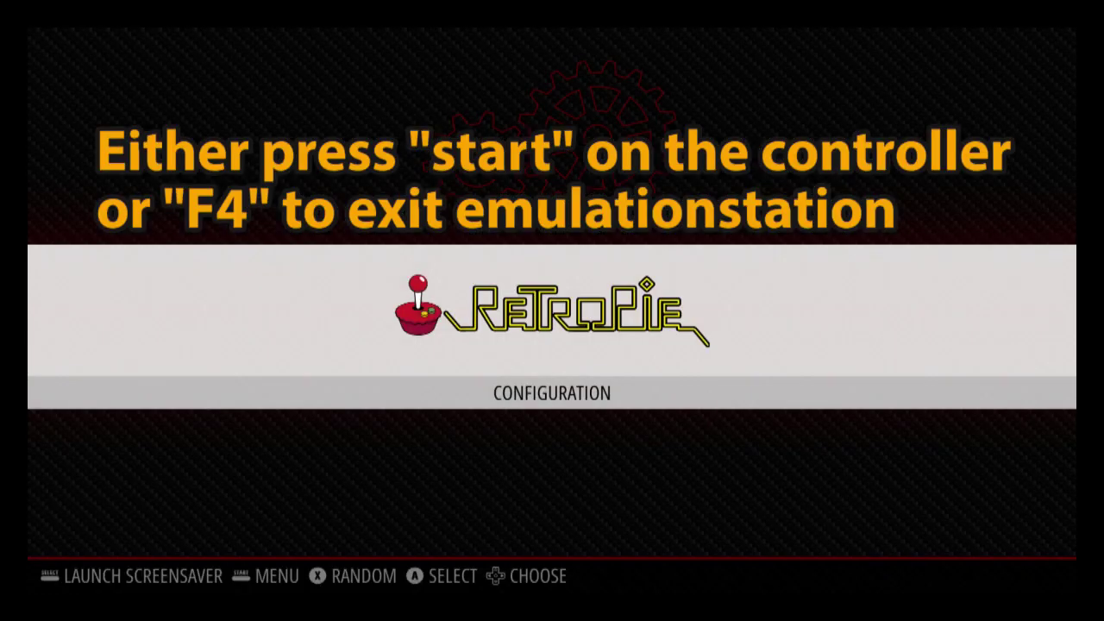
# From EmulationStation's main menu, choose Quit > Quit EmulationStation
pyautogui.press('Return')
pyautogui.press('Down')
pyautogui.press('Down')
pyautogui.press('Down')
pyautogui.press('Down')
pyautogui.press('Down')
pyautogui.press('Down')
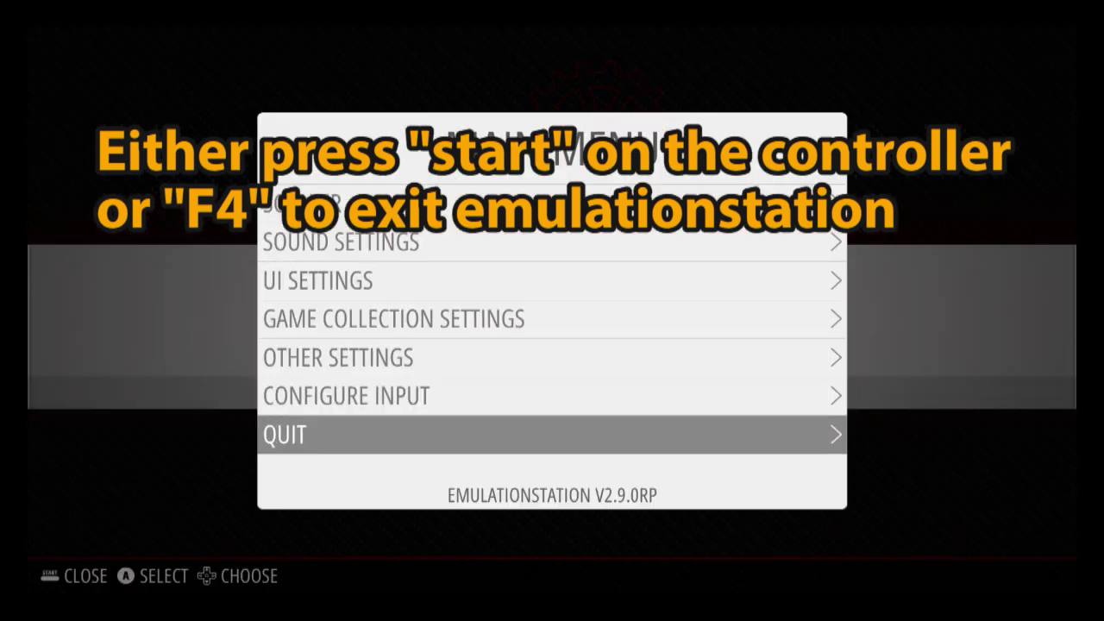
pyautogui.press('Return')
pyautogui.press('Down')
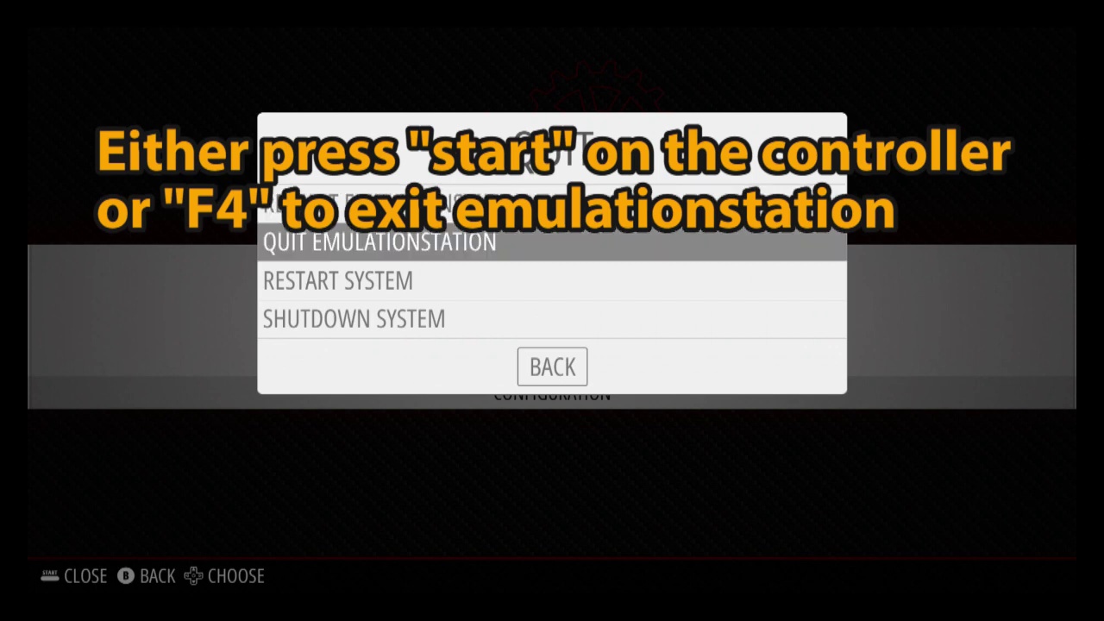
pyautogui.press('Return')
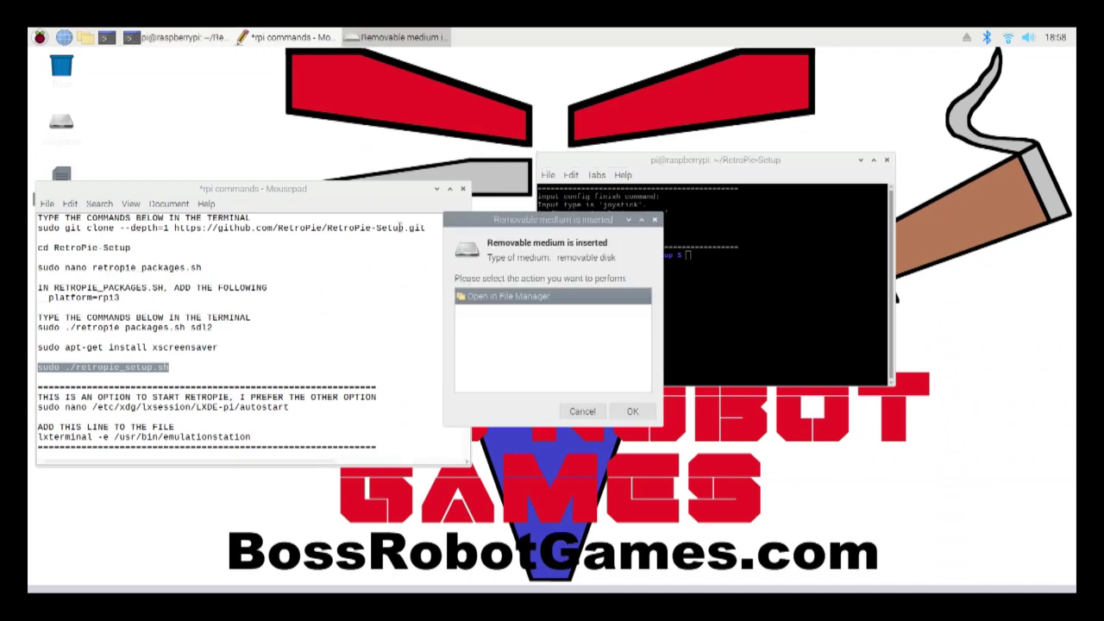
# Open the USB drive's roms folder and copy daraku.zip
pyautogui.click(635, 411)
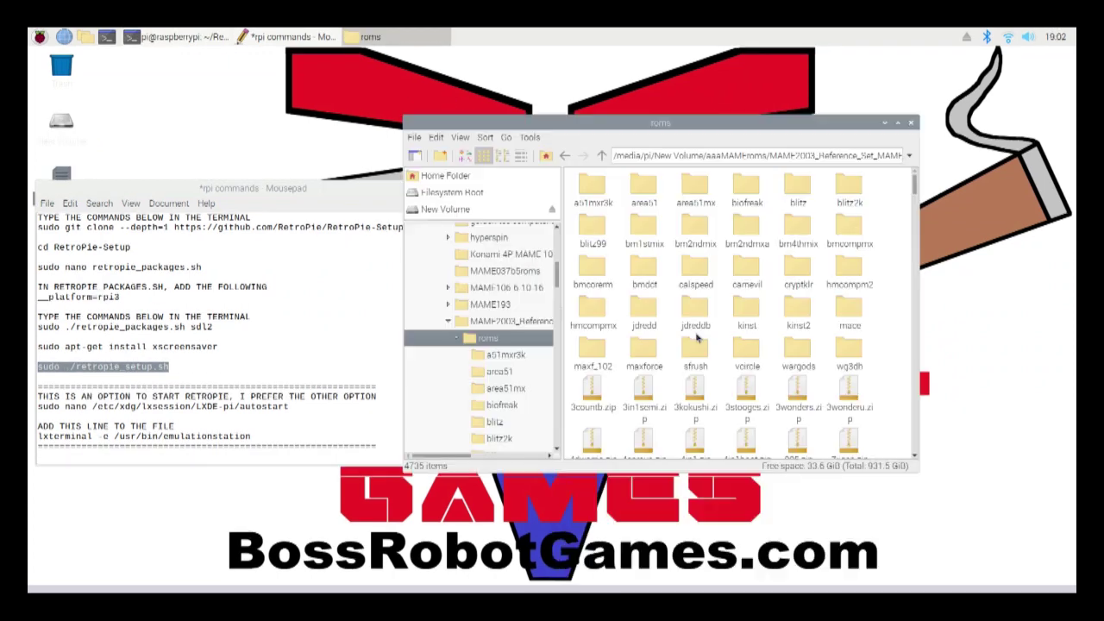
pyautogui.scroll(-3, 697, 339)
pyautogui.scroll(-1, 697, 339)
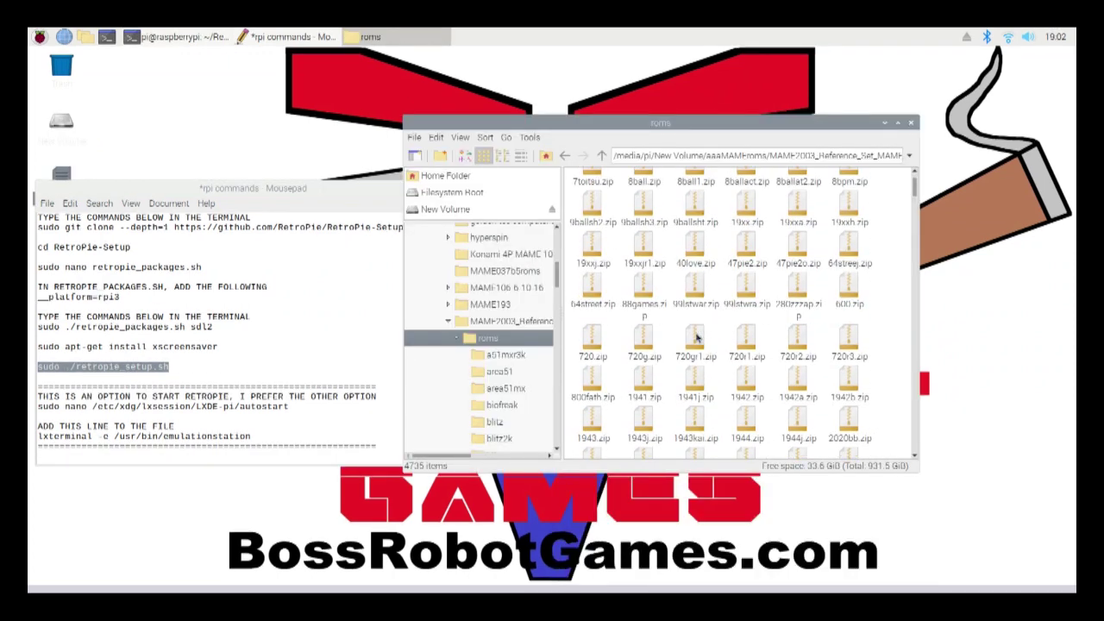
pyautogui.write('daraku')
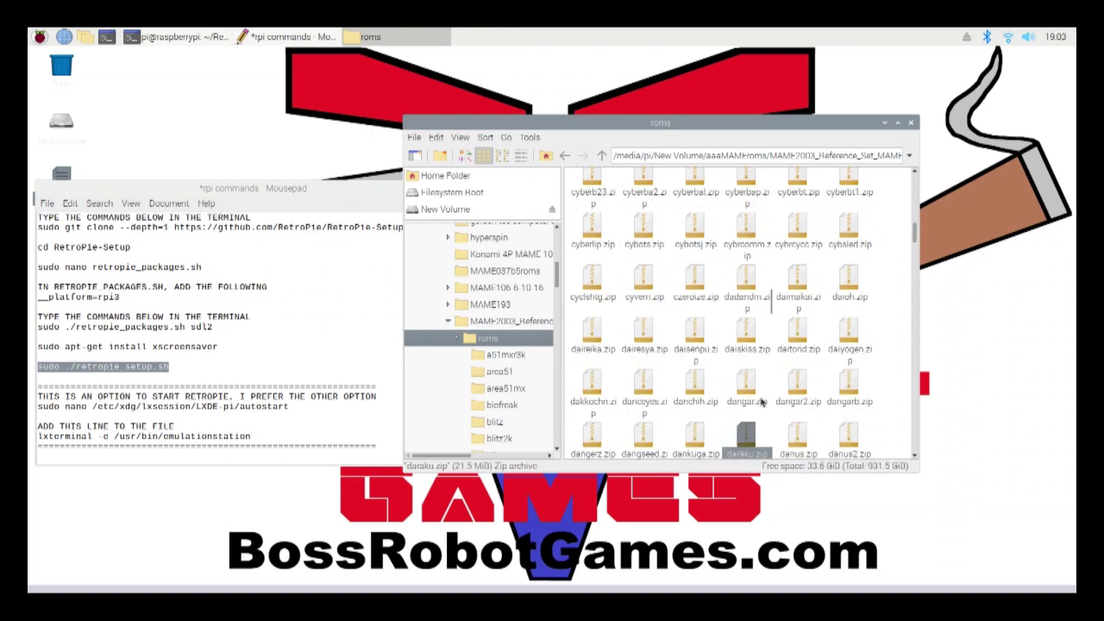
pyautogui.rightClick(750, 440)
pyautogui.press('Escape')
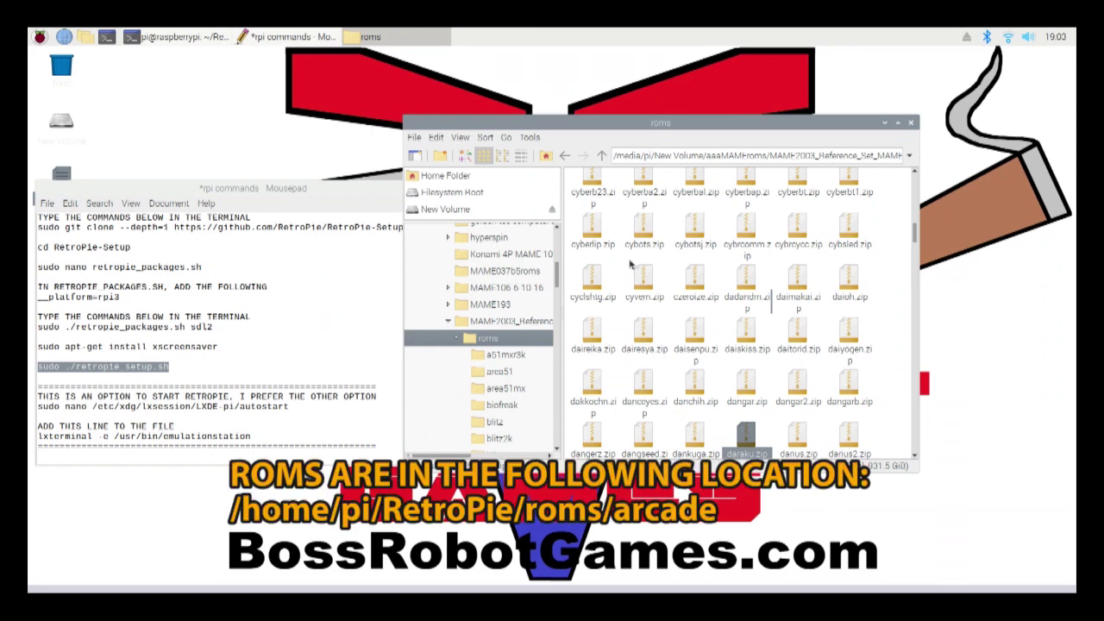
# Paste daraku.zip into /home/pi/RetroPie/roms/arcade from a second window
pyautogui.click(86, 38)
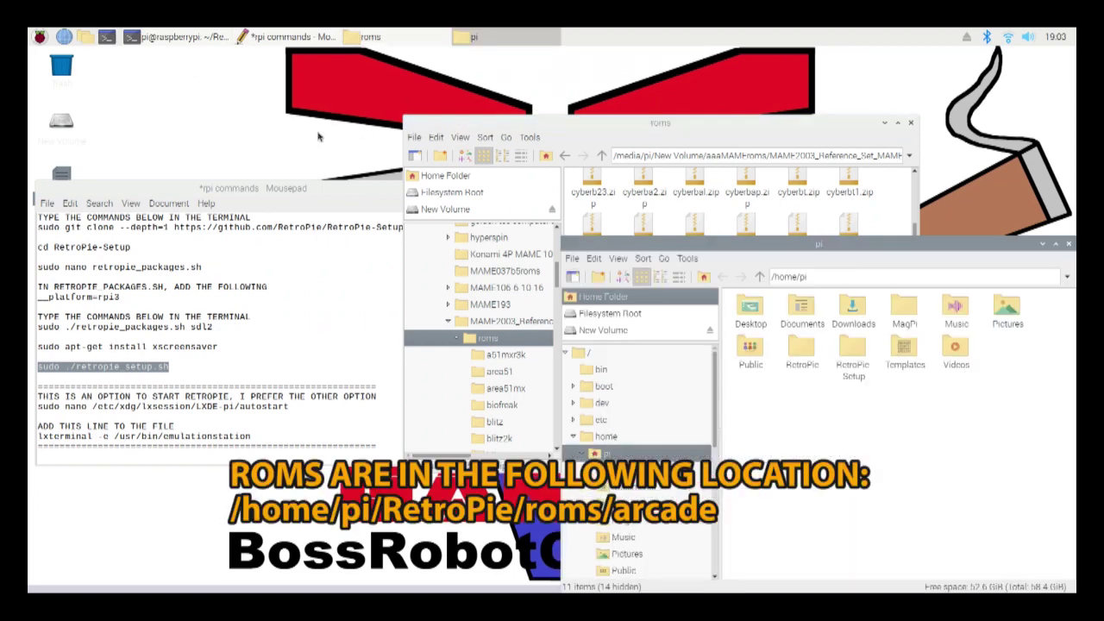
pyautogui.doubleClick(802, 354)
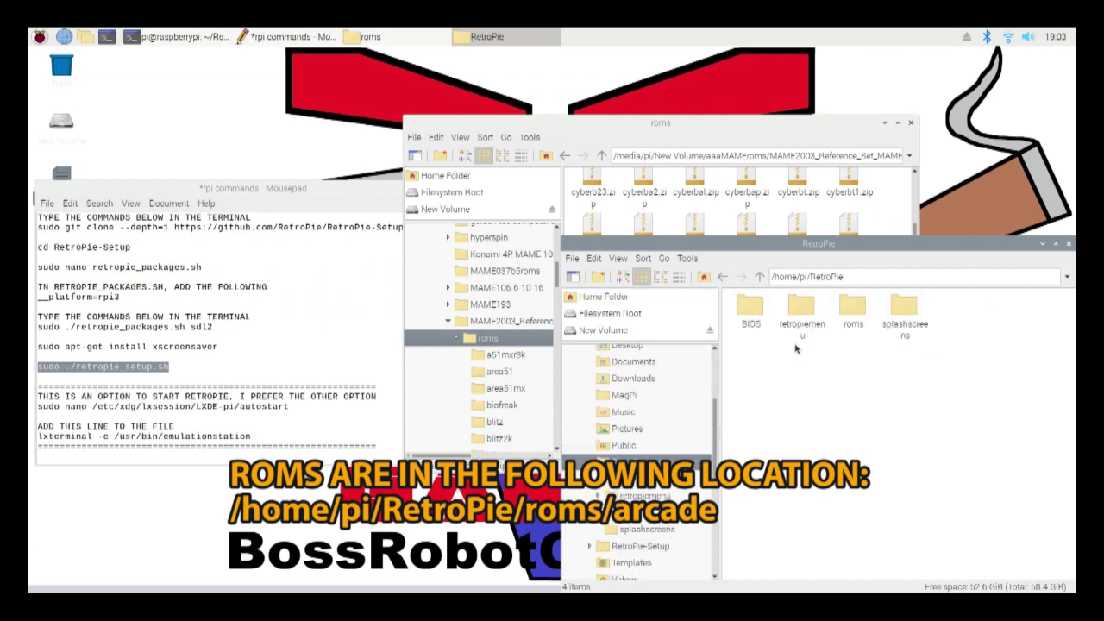
pyautogui.doubleClick(863, 323)
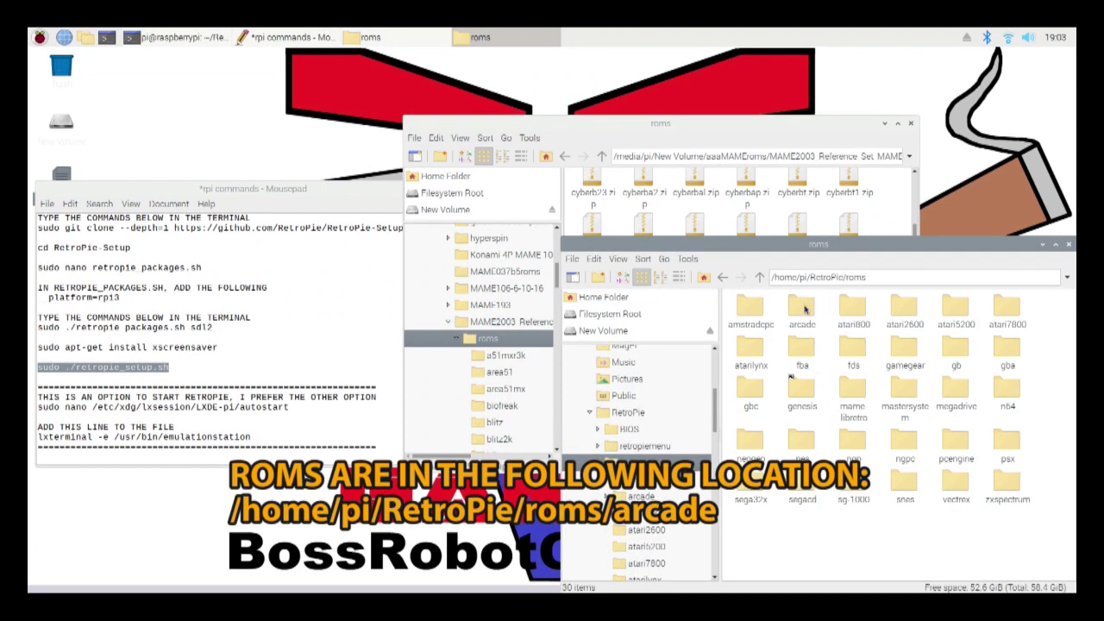
pyautogui.rightClick(805, 309)
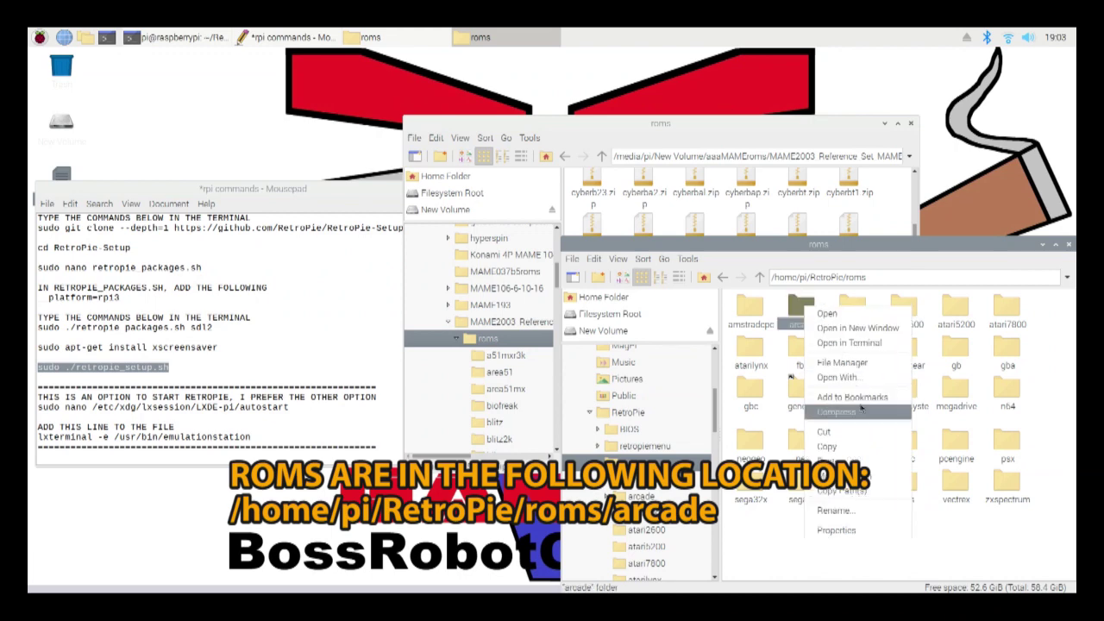
pyautogui.click(867, 449)
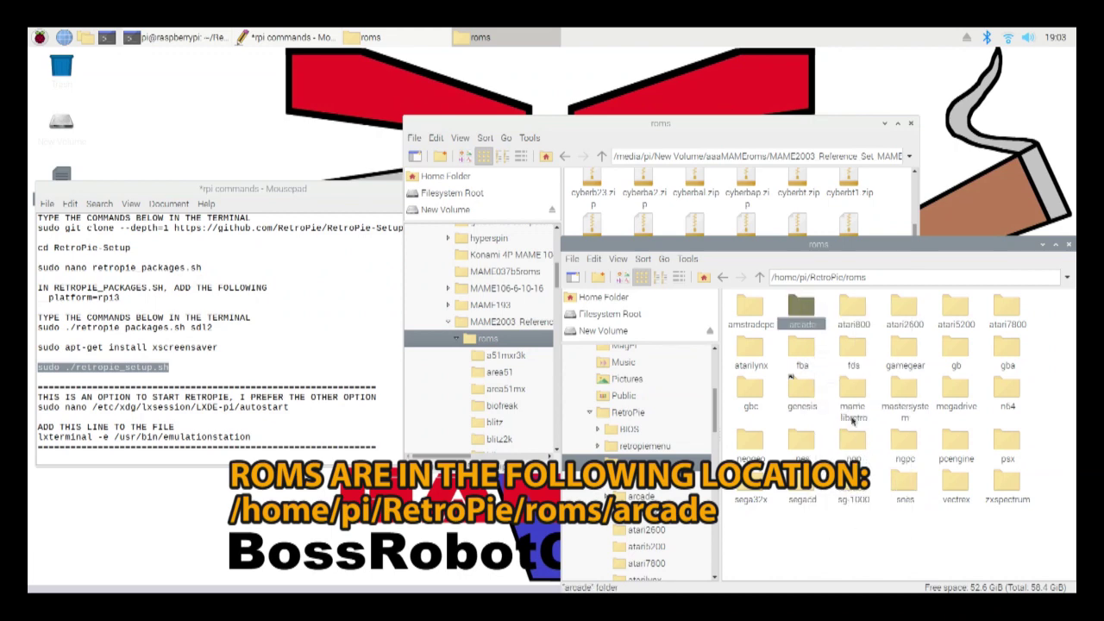
# Copy btime.zip into the arcade folder by dragging it across
pyautogui.doubleClick(804, 315)
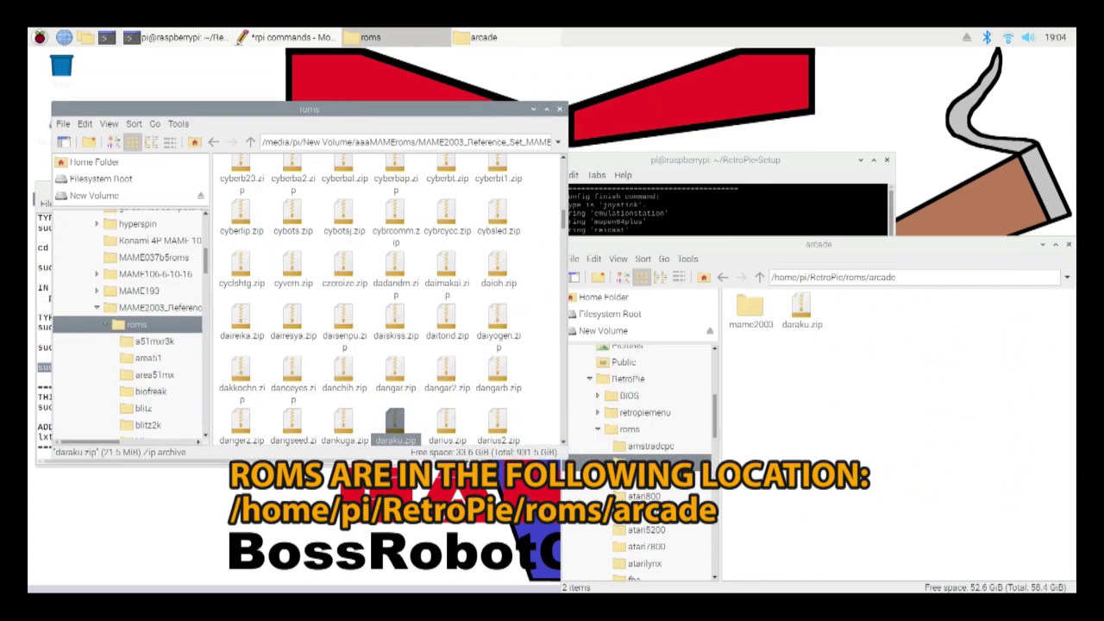
pyautogui.write('btime')
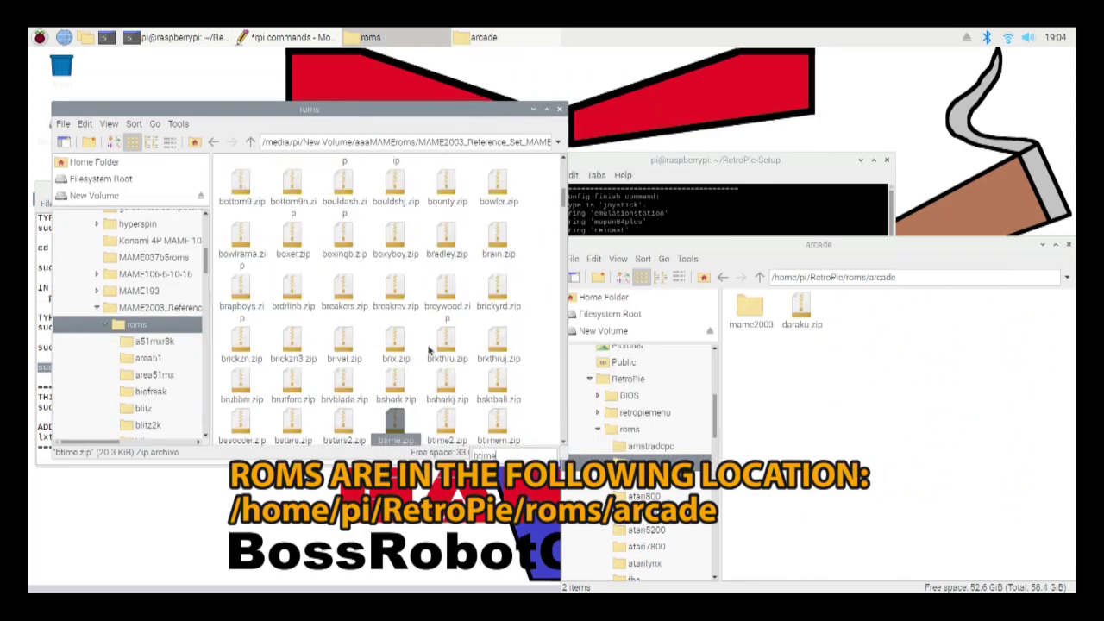
pyautogui.moveTo(397, 421); pyautogui.dragTo(845, 405)
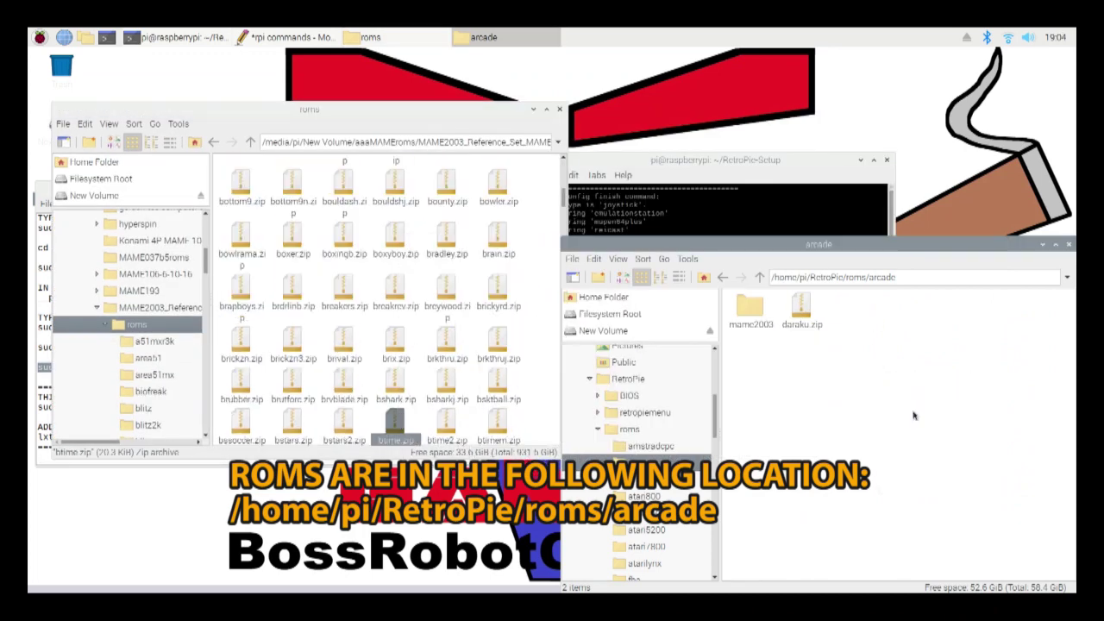
# Copy sf2.zip from the USB roms window and paste it into the arcade folder
pyautogui.click(444, 121)
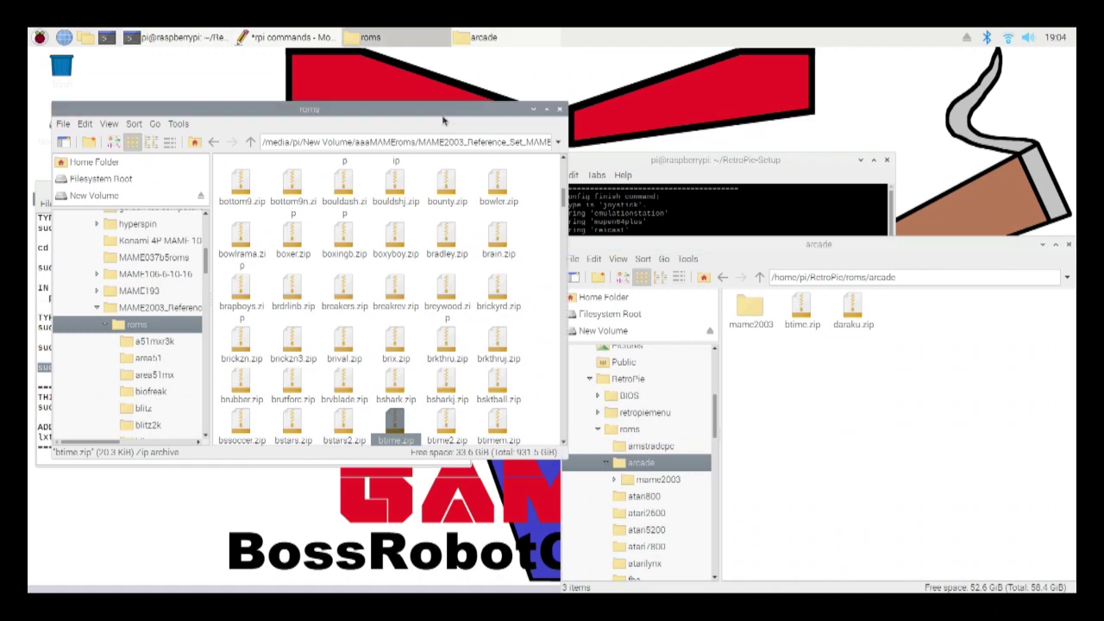
pyautogui.write('sfi')
pyautogui.press('BackSpace')
pyautogui.write('2')
pyautogui.rightClick(246, 431)
pyautogui.click(267, 351)
pyautogui.rightClick(904, 374)
pyautogui.click(940, 420)
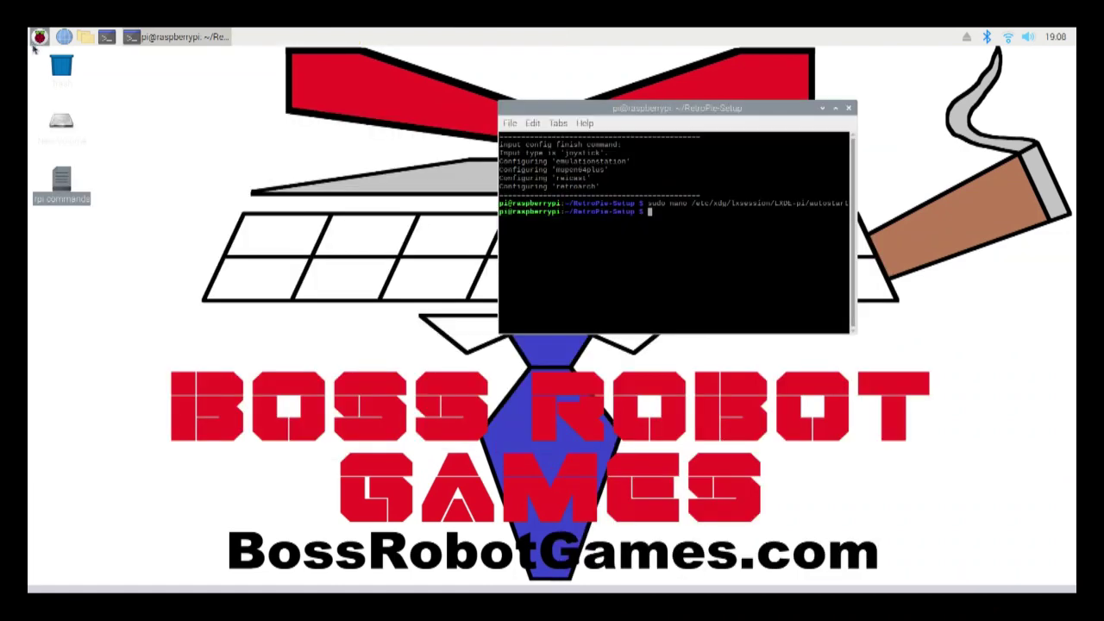
pyautogui.click(38, 37)
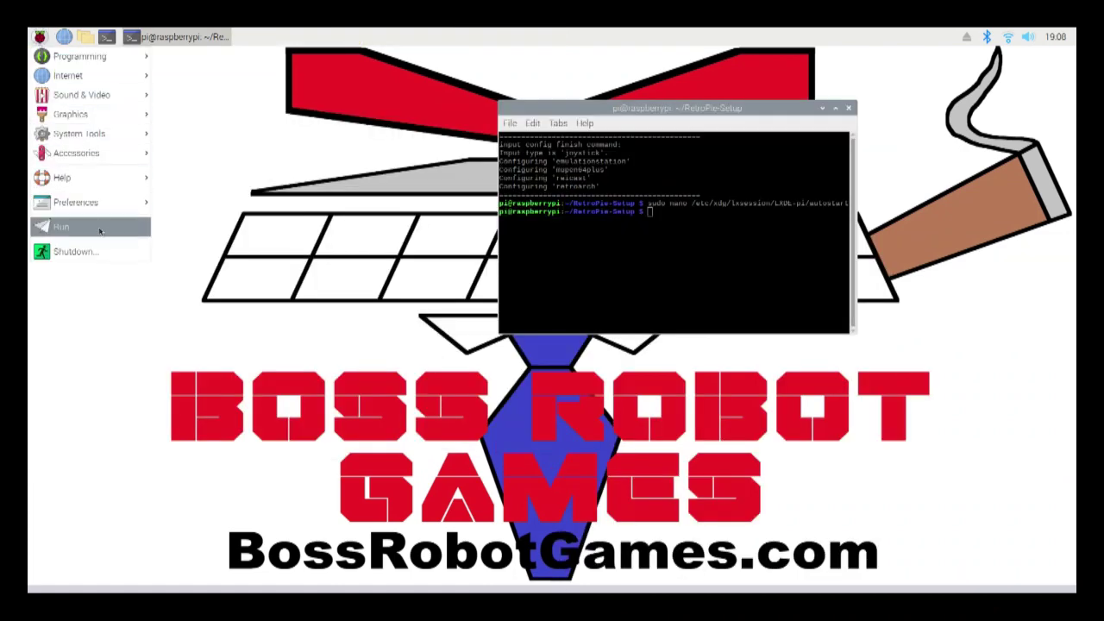
# Reboot the Raspberry Pi from the Shutdown options and close the terminal left open afterwards
pyautogui.click(101, 255)
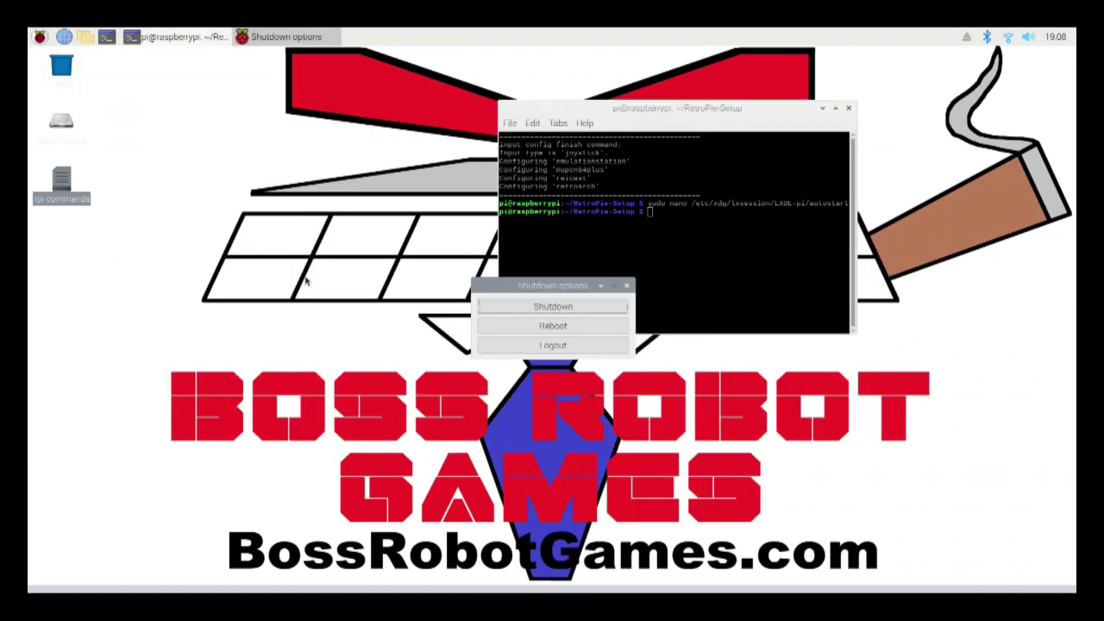
pyautogui.click(535, 326)
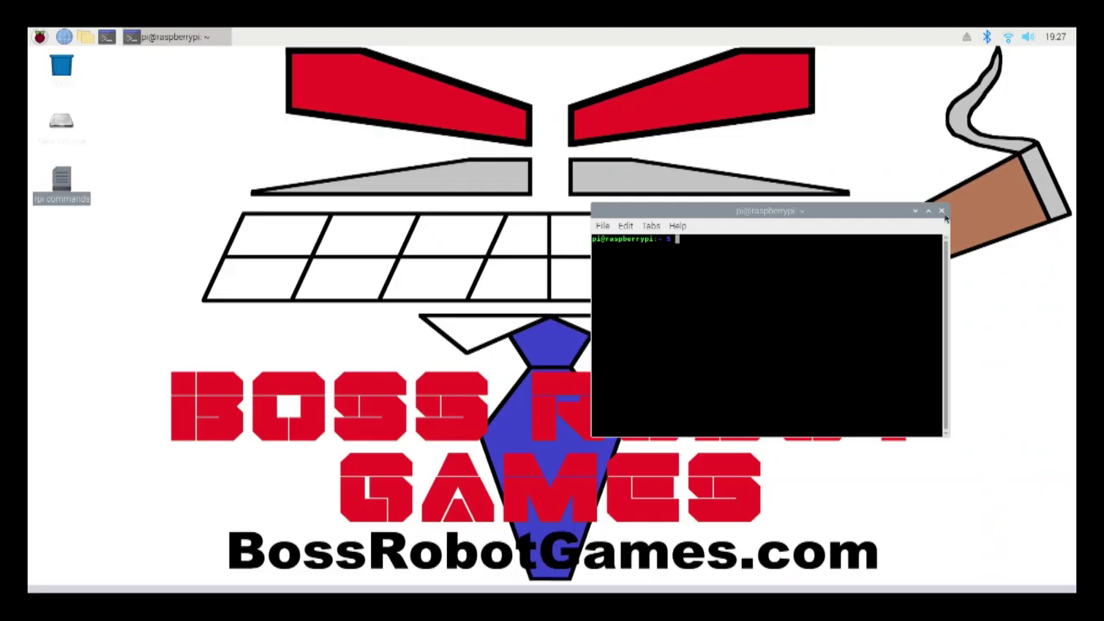
pyautogui.click(942, 209)
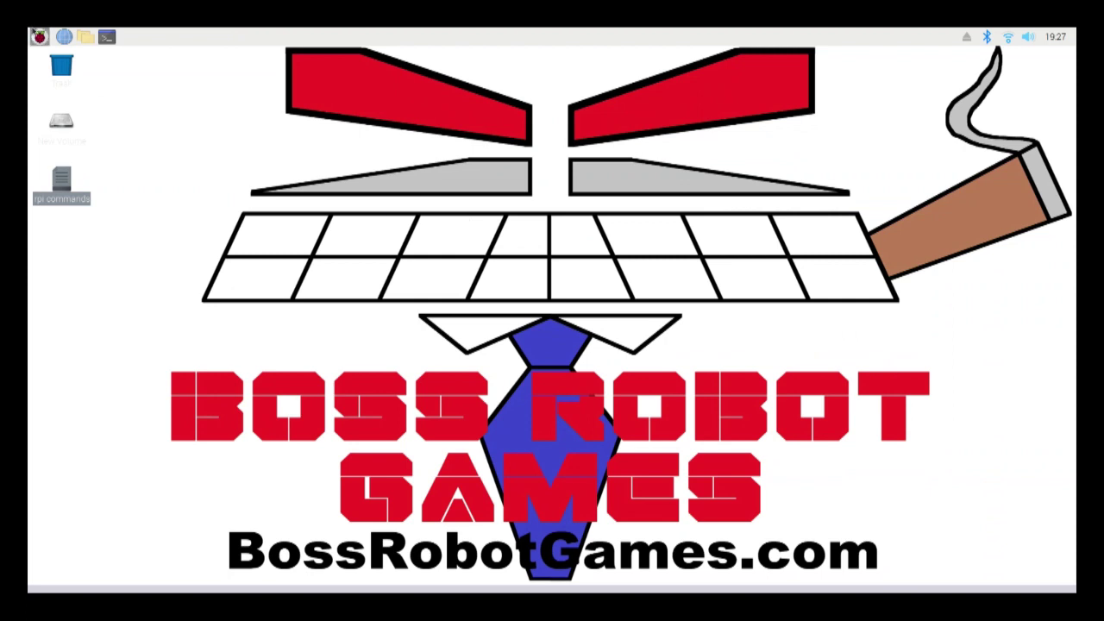
pyautogui.click(40, 36)
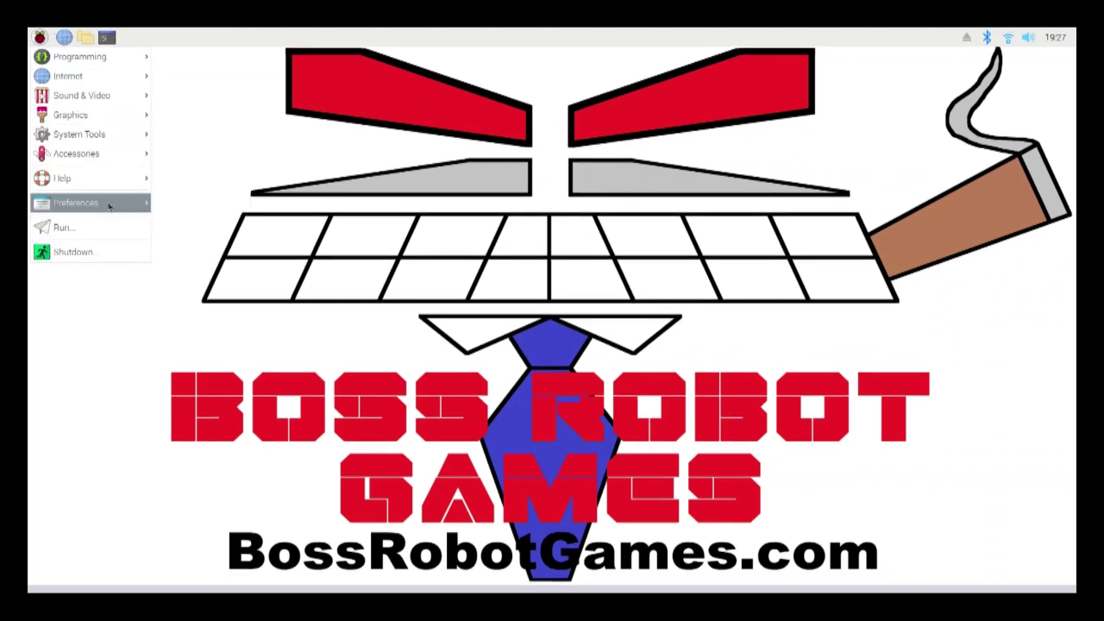
# Set the XScreenSaver Preferences mode to Disable Screen Saver
pyautogui.moveTo(111, 203)
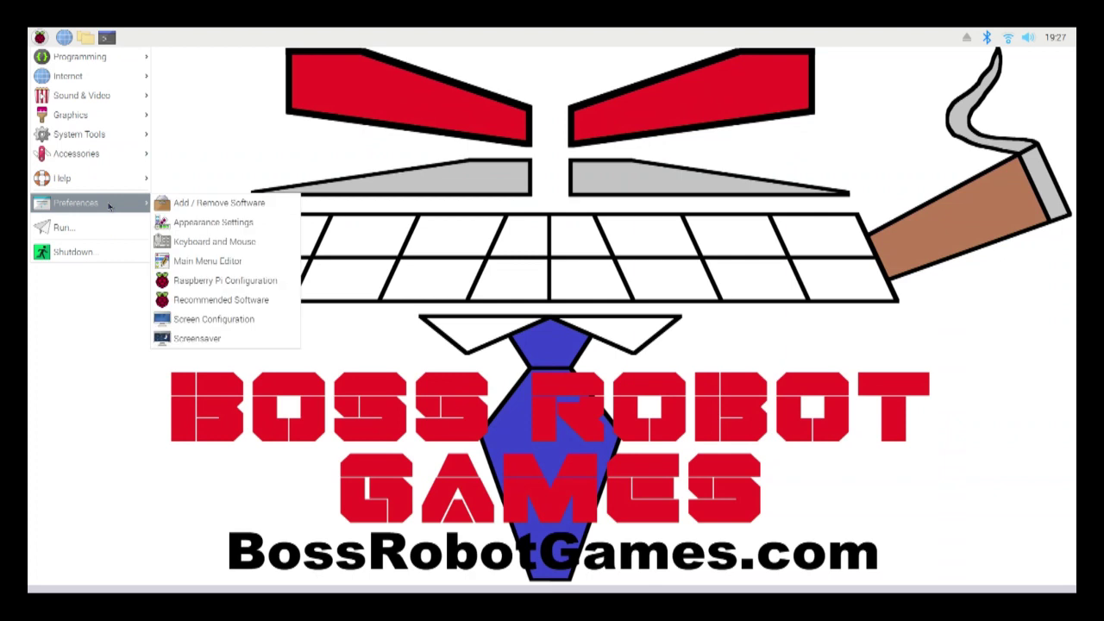
pyautogui.click(264, 342)
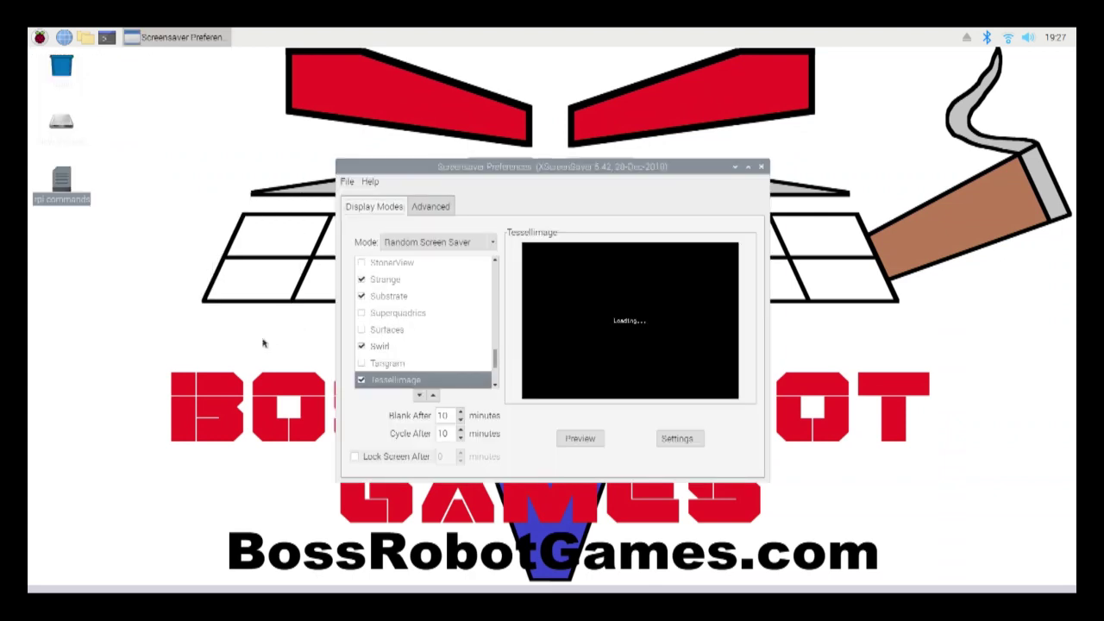
pyautogui.click(492, 244)
pyautogui.click(477, 199)
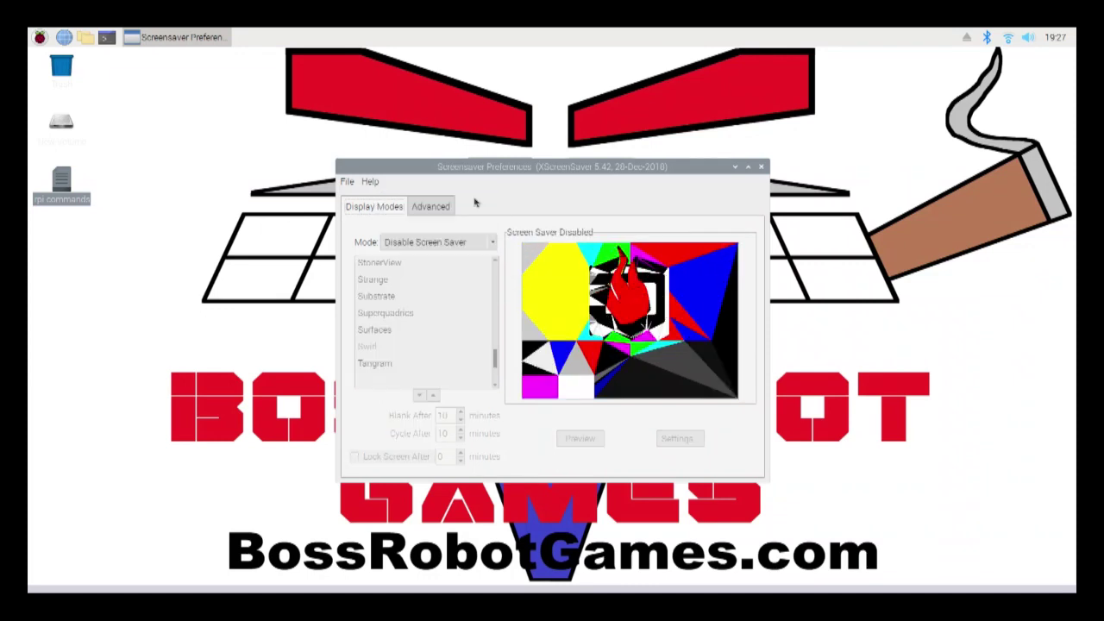